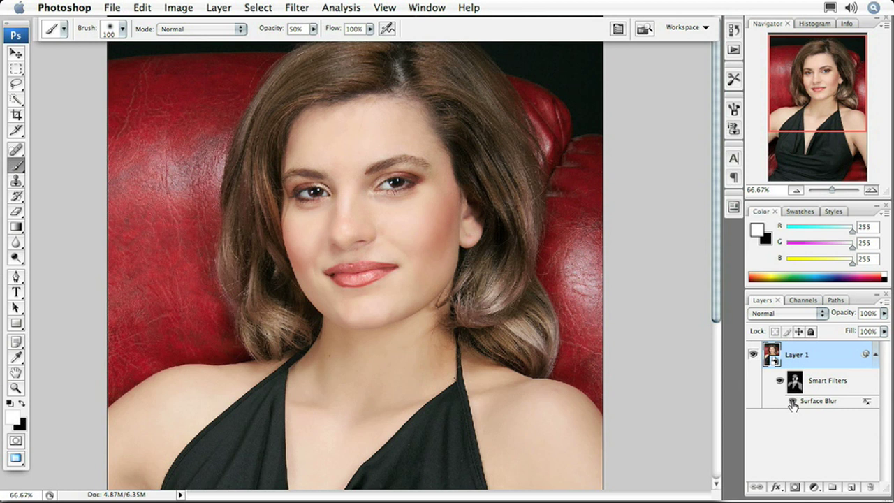
Close the portrait of the woman without saving changes, switch to Bridge, and open Wall Suit.jpg in Photoshop
{"action": "key", "text": "super+w"}
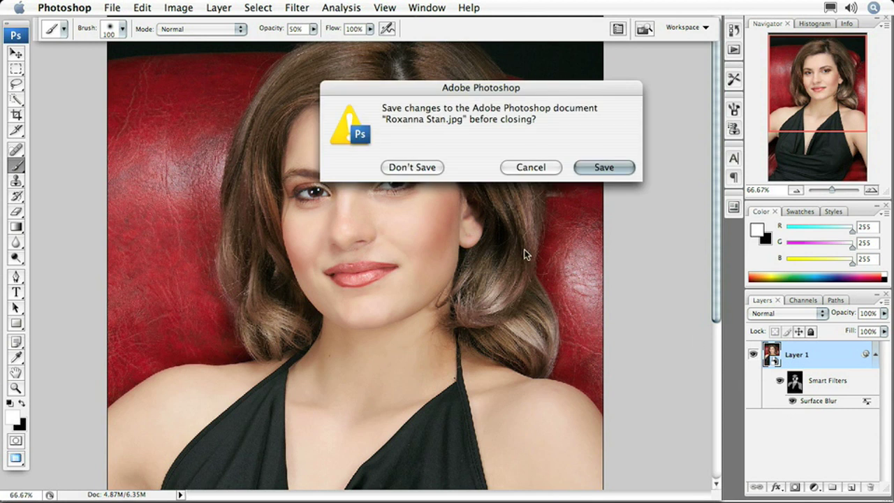
{"action": "left_click", "coordinate": [420, 171]}
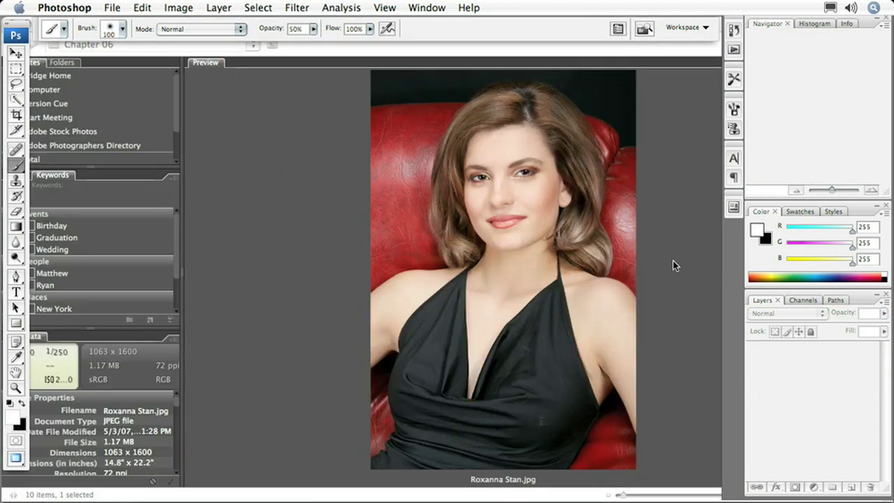
{"action": "left_click", "coordinate": [697, 266]}
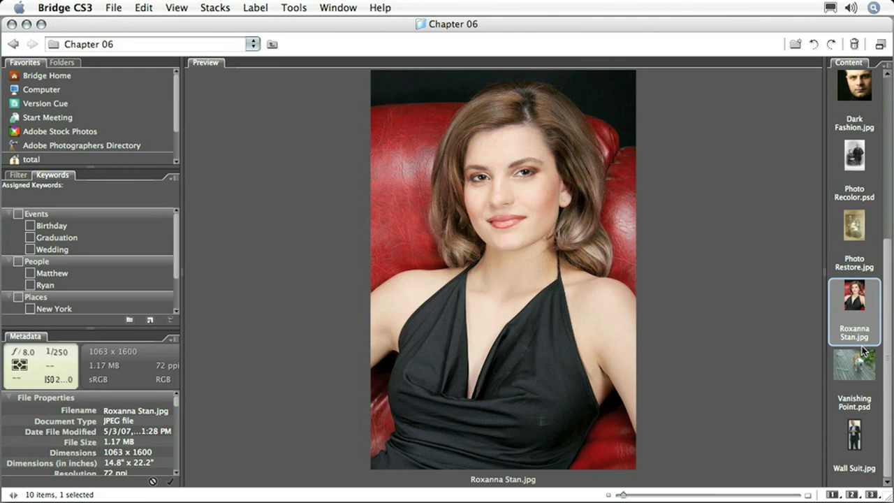
{"action": "left_click", "coordinate": [856, 432]}
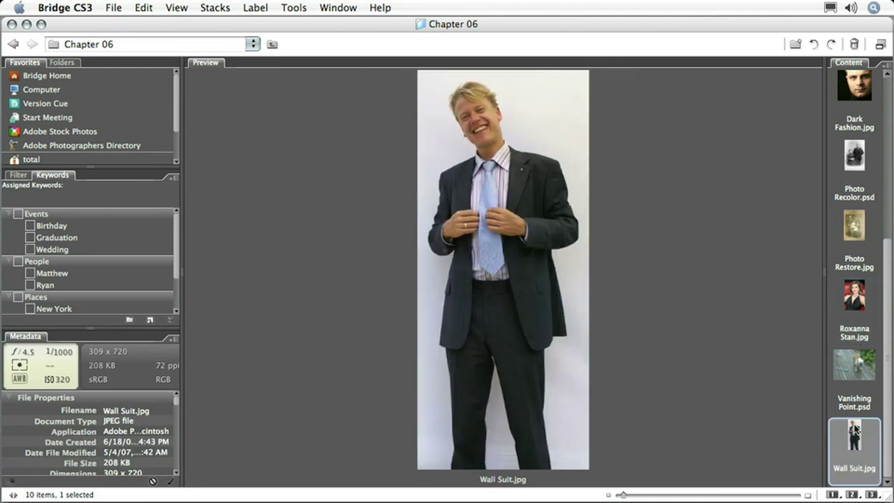
{"action": "double_click", "coordinate": [856, 432]}
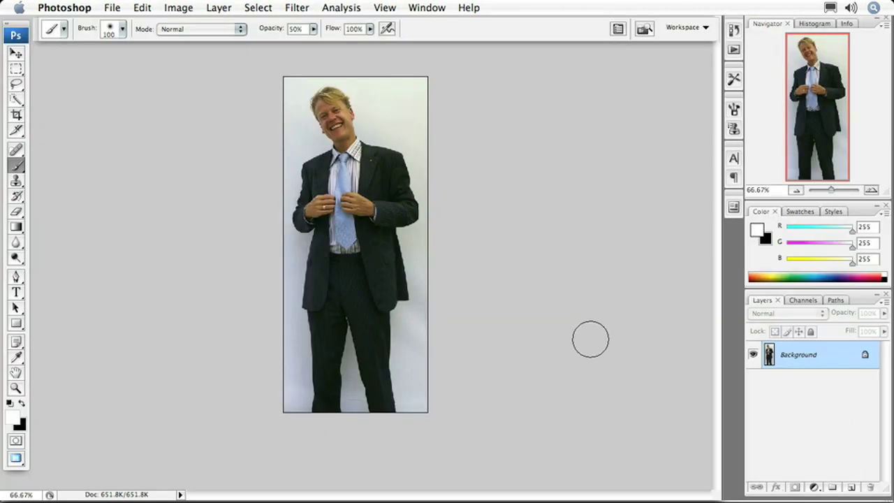
Add a new layer above the background and fill it with a dark blue swatch colour
{"action": "key", "text": "super+plus"}
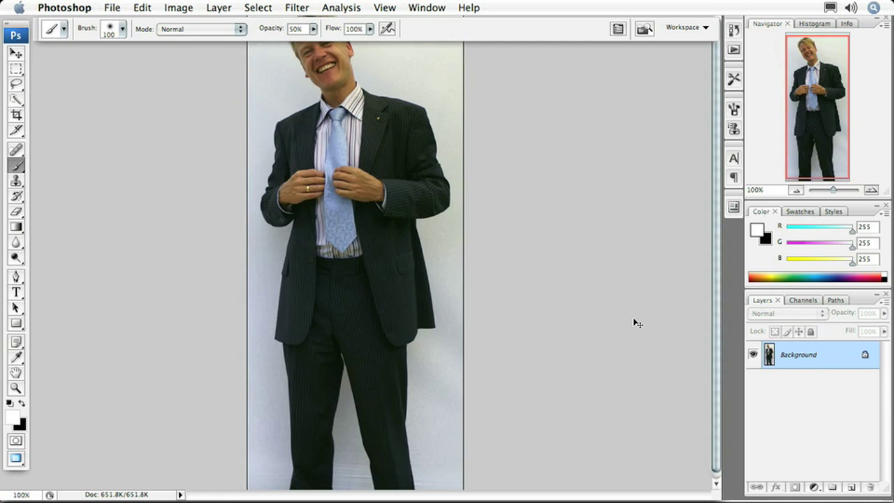
{"action": "left_click_drag", "start_coordinate": [445, 179], "coordinate": [443, 334]}
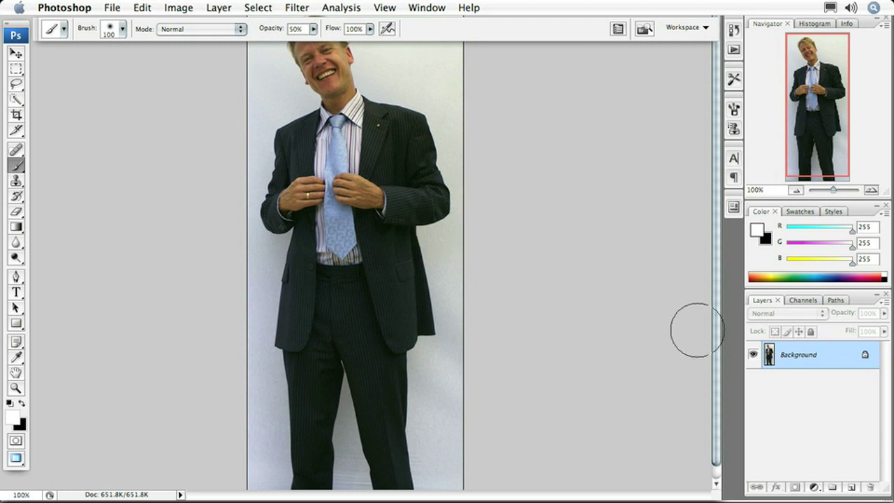
{"action": "left_click", "coordinate": [852, 489]}
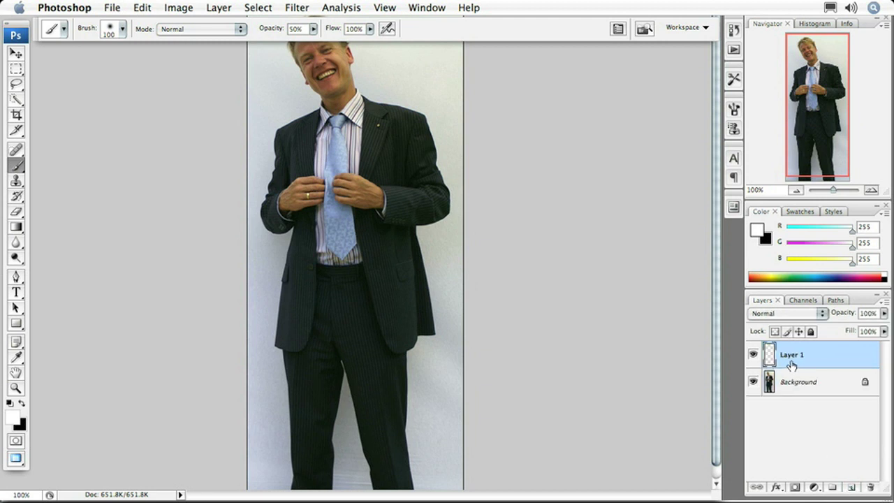
{"action": "left_click", "coordinate": [798, 215]}
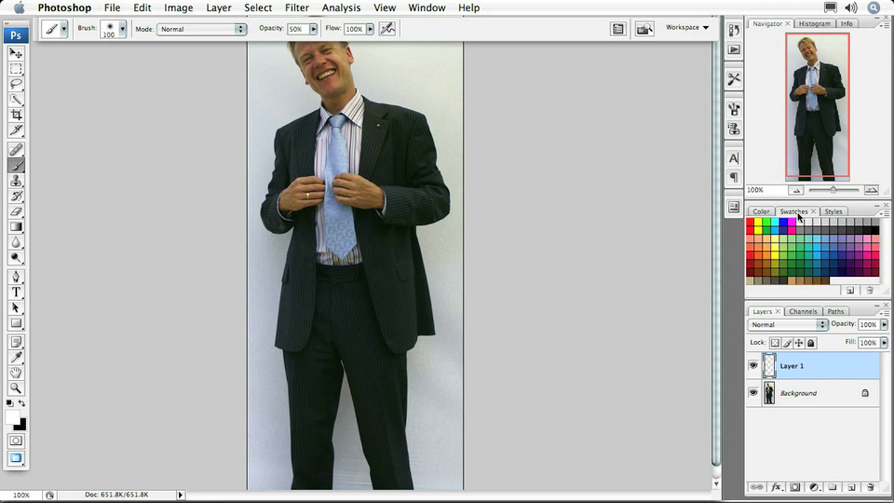
{"action": "left_click", "coordinate": [783, 222]}
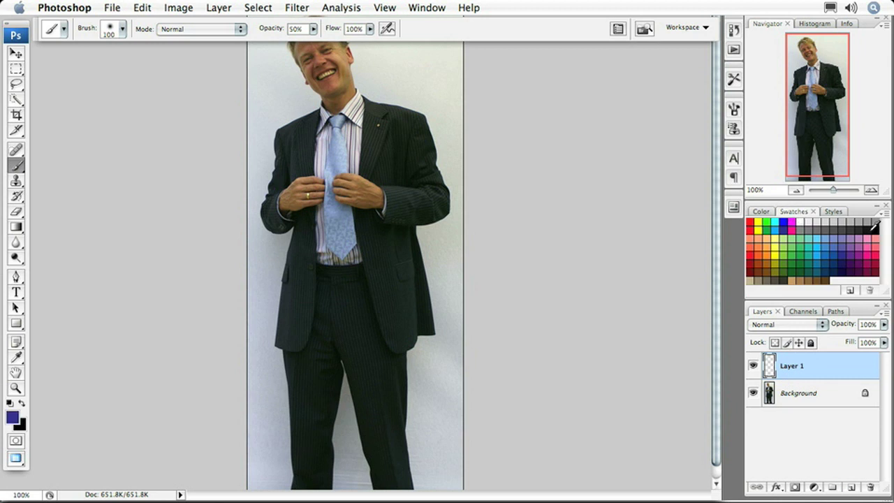
{"action": "key", "text": "alt+BackSpace"}
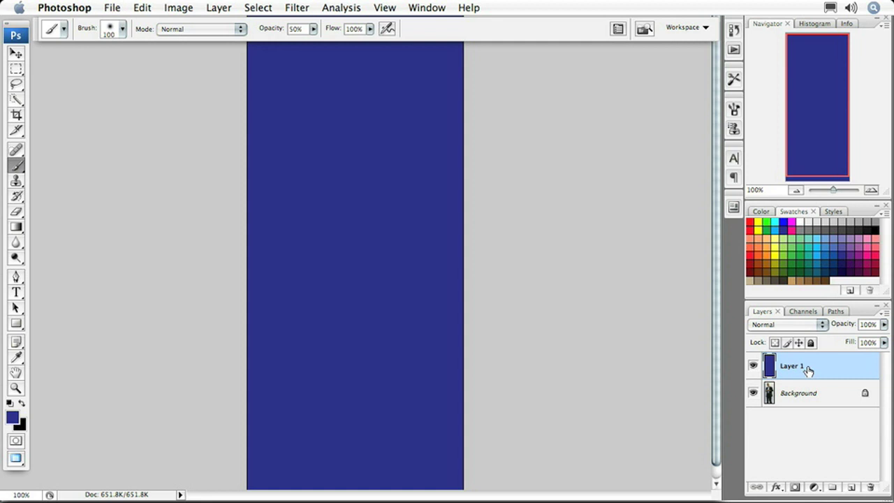
Reset the default colours, convert the Background into Layer 0, and place it above the blue-filled layer
{"action": "key", "text": "d"}
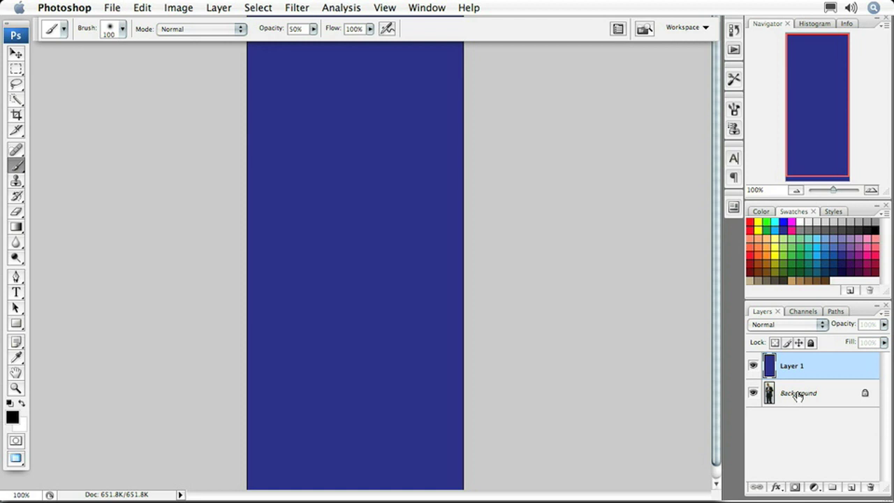
{"action": "left_click", "coordinate": [800, 395]}
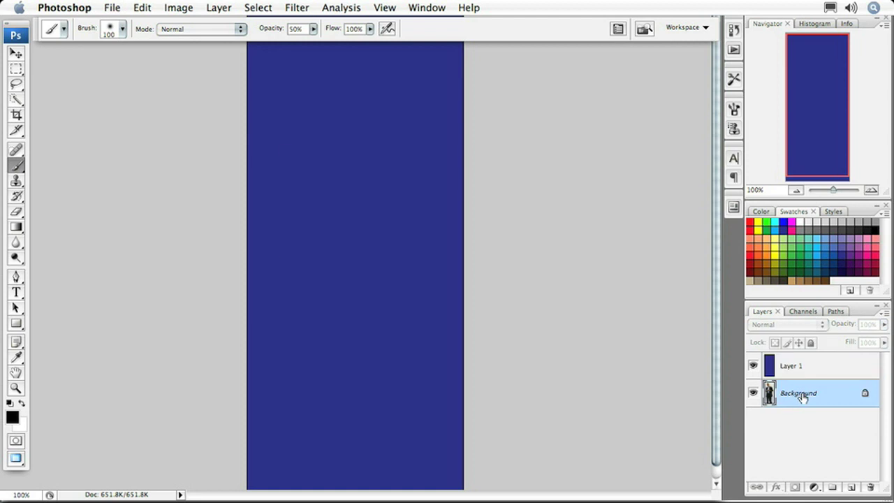
{"action": "double_click", "coordinate": [802, 395]}
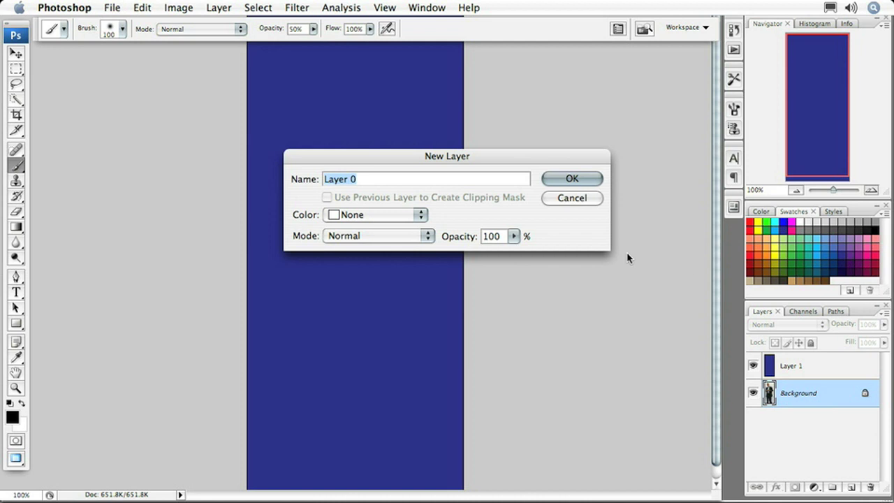
{"action": "left_click", "coordinate": [572, 179]}
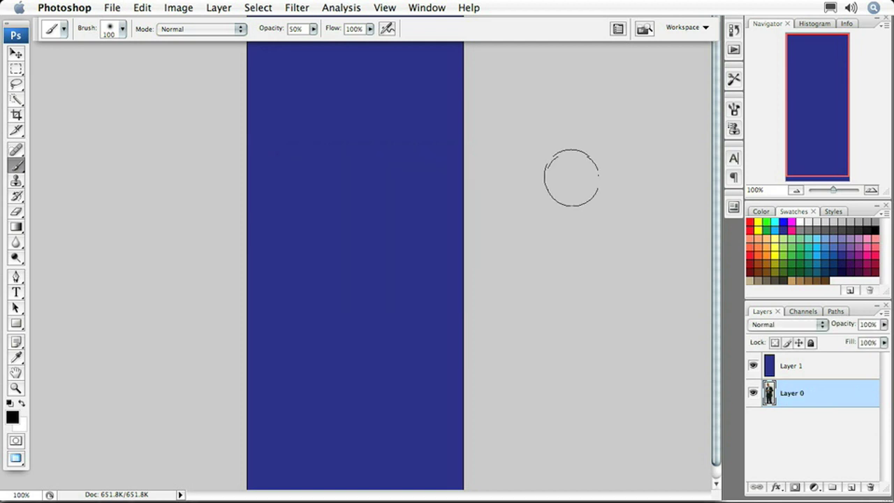
{"action": "left_click_drag", "start_coordinate": [808, 399], "coordinate": [810, 367]}
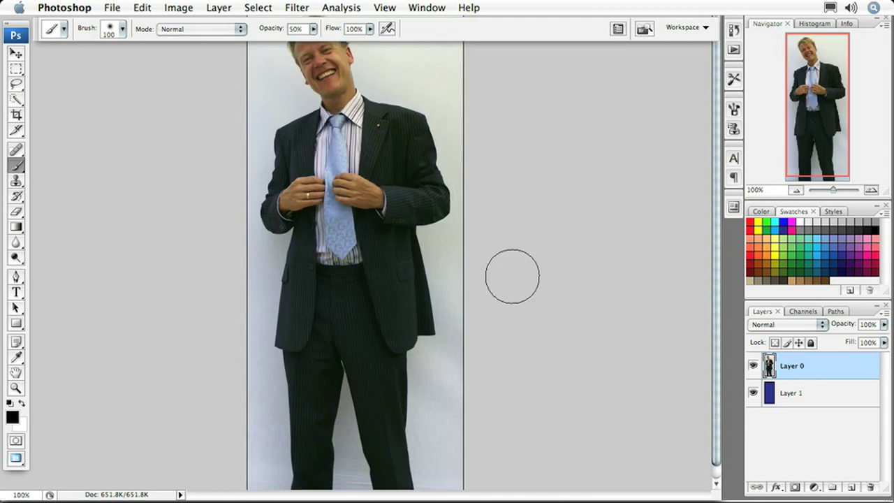
Set up the Quick Selection tool with Auto-Enhance enabled and a brush size of 20
{"action": "key", "text": "super+minus"}
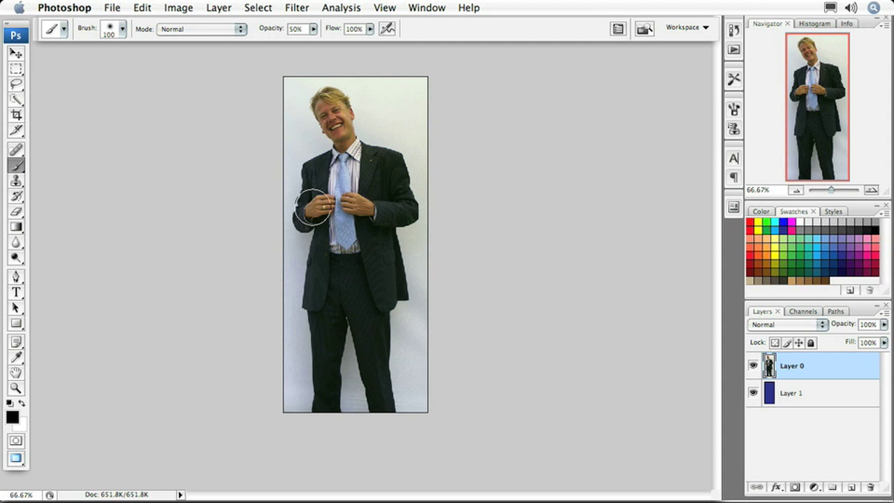
{"action": "left_click", "coordinate": [19, 104]}
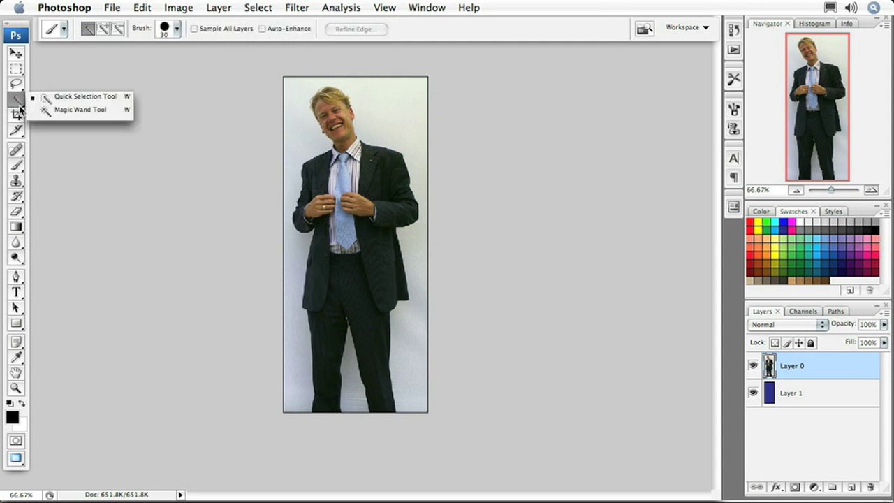
{"action": "left_click", "coordinate": [56, 99]}
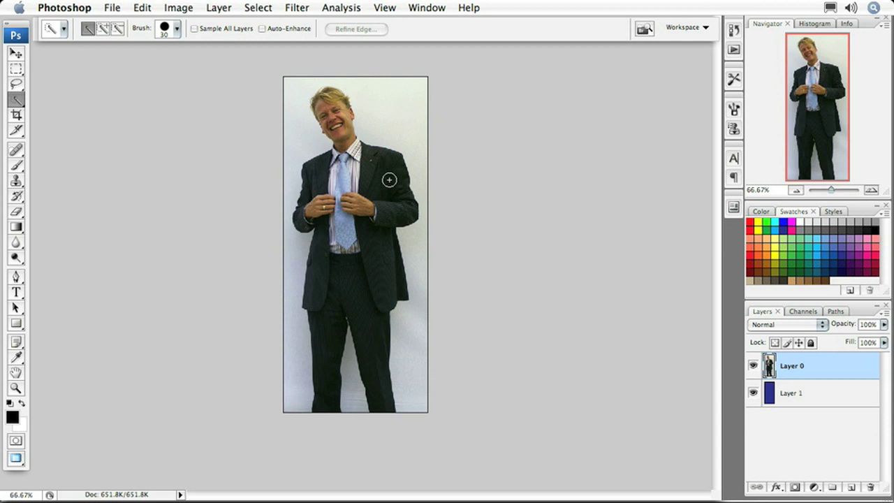
{"action": "key", "text": "super+equal"}
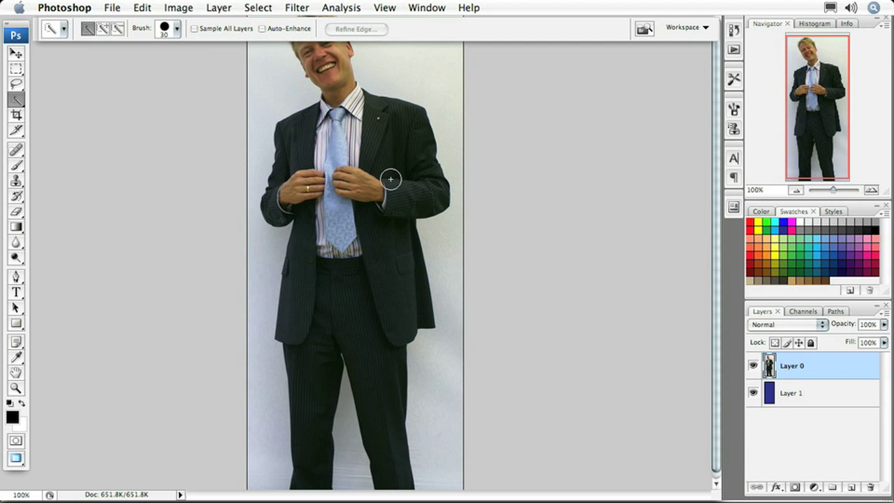
{"action": "left_click_drag", "start_coordinate": [449, 119], "coordinate": [447, 159]}
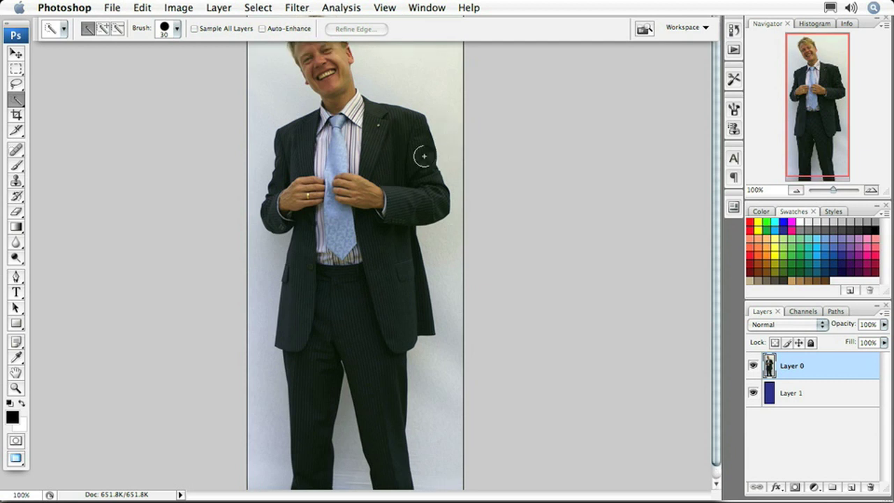
{"action": "left_click", "coordinate": [262, 28]}
{"action": "key", "text": "bracketleft"}
{"action": "key", "text": "bracketright"}
{"action": "key", "text": "bracketright"}
{"action": "key", "text": "bracketright"}
{"action": "key", "text": "bracketleft"}
{"action": "key", "text": "bracketleft"}
{"action": "key", "text": "bracketleft"}
Quick-select the whole man on Layer 0, from the jacket and trousers up through the shirt, tie, face and hair
{"action": "mouse_move", "coordinate": [397, 142]}
{"action": "left_mouse_down"}
{"action": "mouse_move", "coordinate": [401, 133]}
{"action": "mouse_move", "coordinate": [386, 149]}
{"action": "left_mouse_up"}
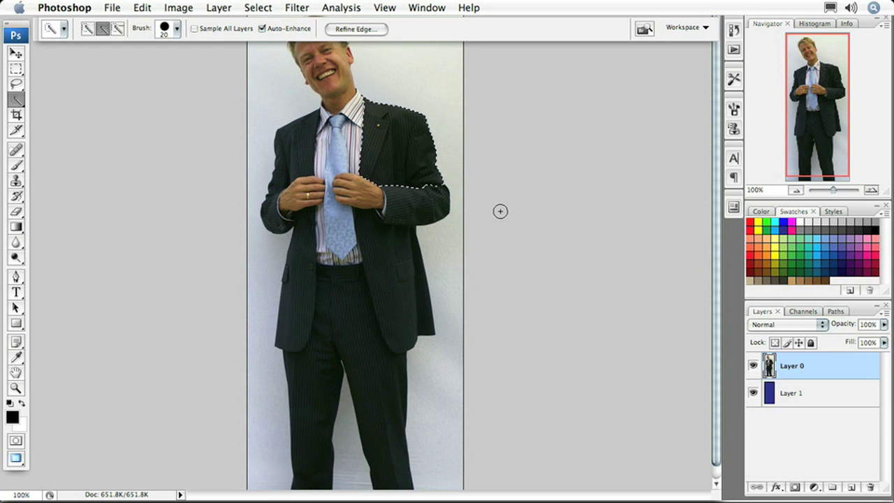
{"action": "key", "text": "alt"}
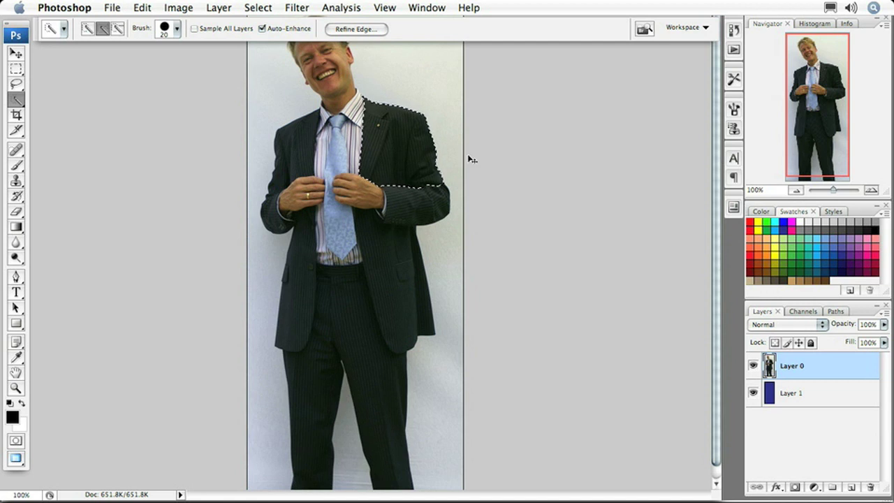
{"action": "key", "text": "super+minus"}
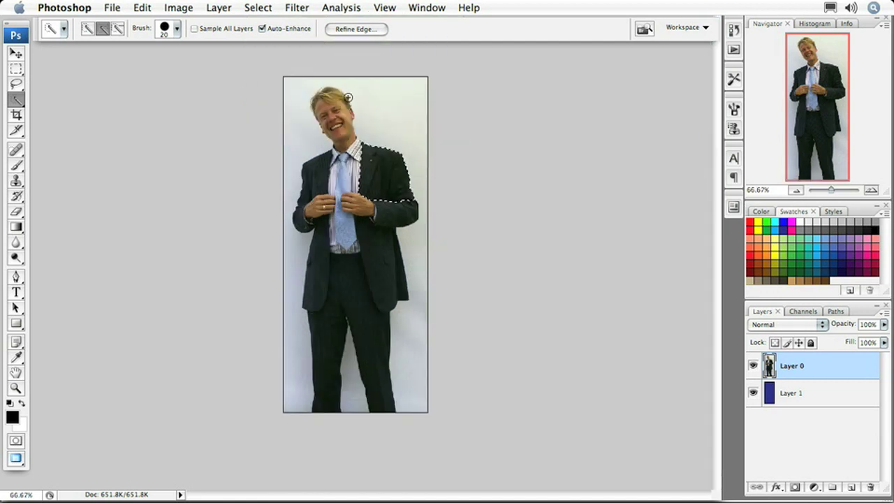
{"action": "key", "text": "alt"}
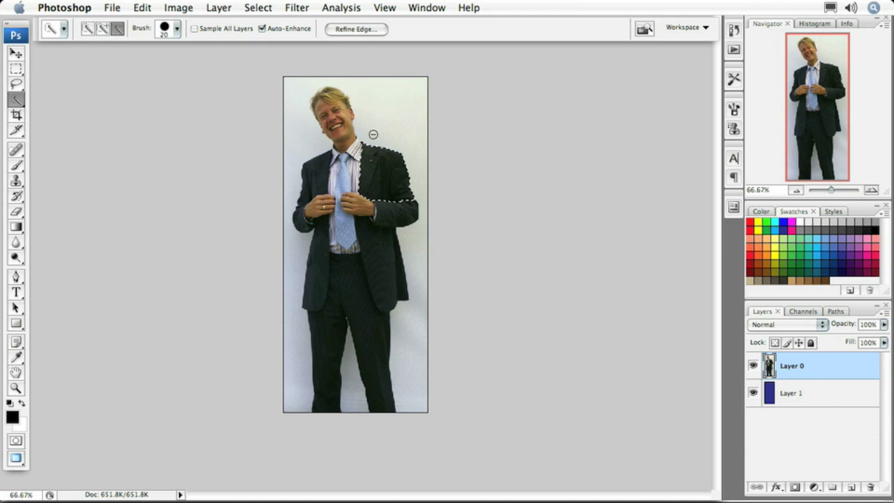
{"action": "key", "text": "alt"}
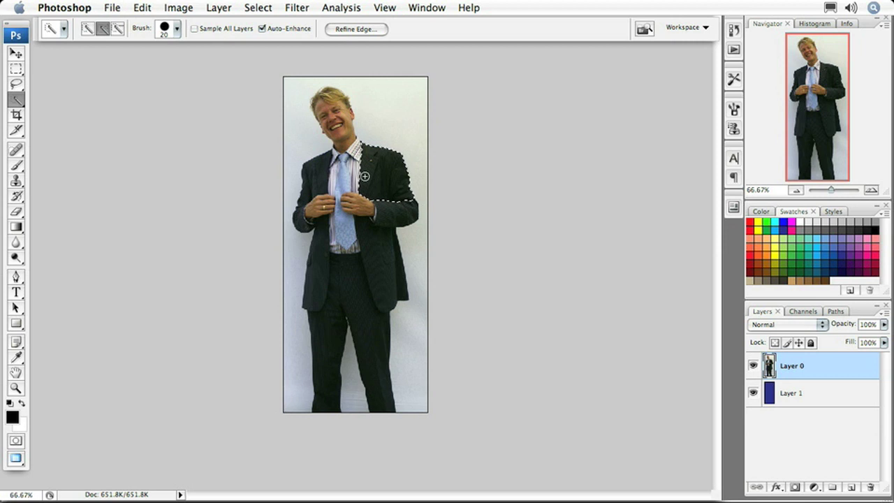
{"action": "mouse_move", "coordinate": [362, 171]}
{"action": "left_mouse_down"}
{"action": "mouse_move", "coordinate": [324, 175]}
{"action": "mouse_move", "coordinate": [301, 225]}
{"action": "mouse_move", "coordinate": [331, 225]}
{"action": "mouse_move", "coordinate": [327, 364]}
{"action": "mouse_move", "coordinate": [351, 295]}
{"action": "mouse_move", "coordinate": [374, 376]}
{"action": "left_mouse_up"}
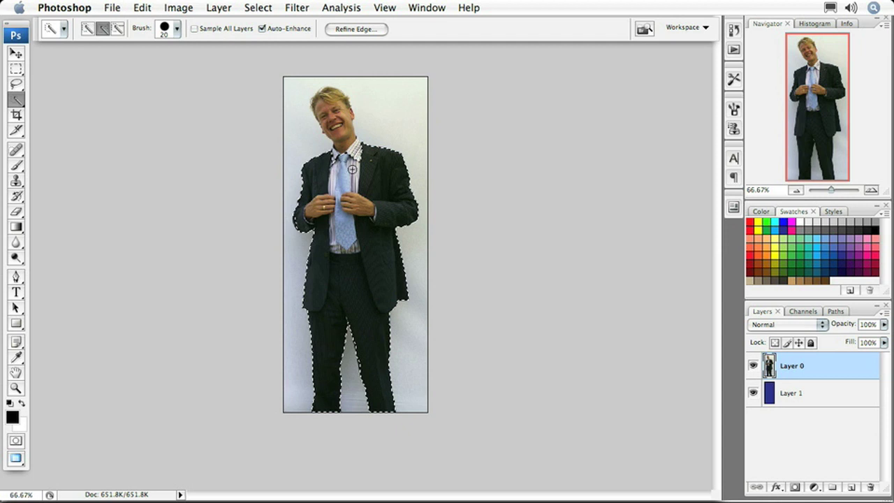
{"action": "mouse_move", "coordinate": [338, 155]}
{"action": "left_mouse_down"}
{"action": "mouse_move", "coordinate": [366, 160]}
{"action": "mouse_move", "coordinate": [346, 145]}
{"action": "mouse_move", "coordinate": [333, 100]}
{"action": "left_mouse_up"}
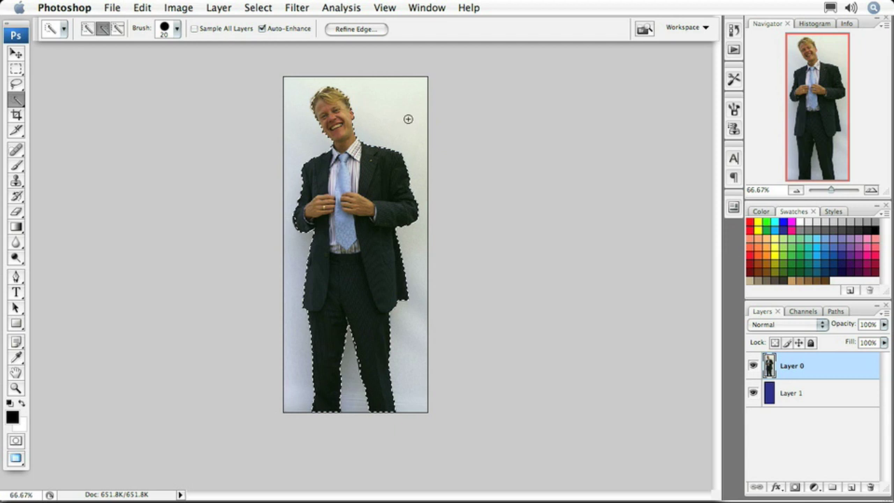
Undock the options bar and move it over the man's legs so it no longer covers his head
{"action": "key", "text": "super+plus"}
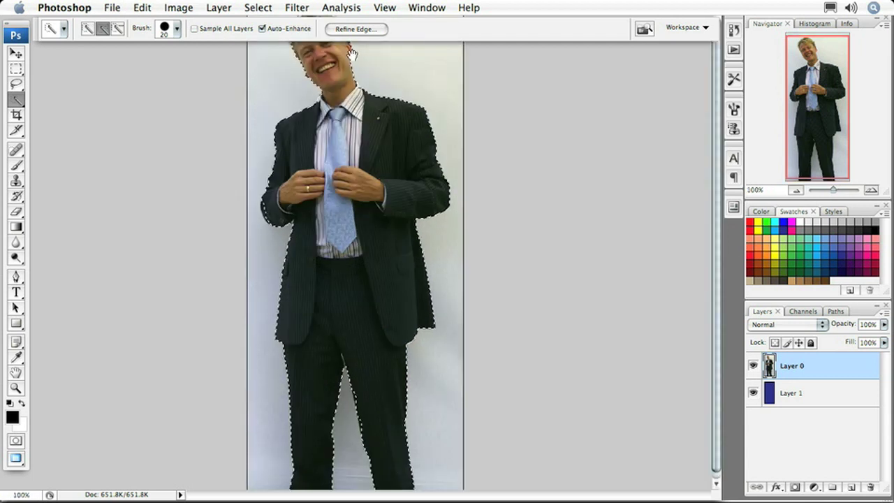
{"action": "left_click_drag", "start_coordinate": [352, 54], "coordinate": [353, 62]}
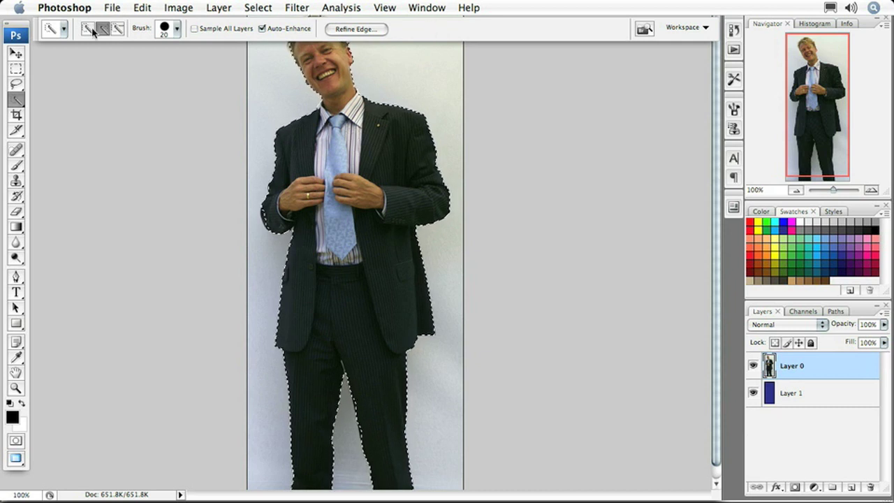
{"action": "left_click_drag", "start_coordinate": [40, 32], "coordinate": [40, 456]}
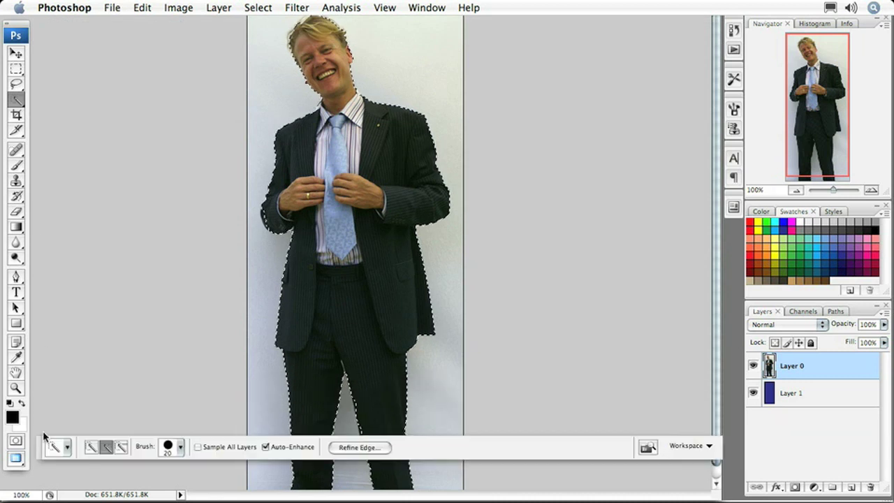
Reduce the Quick Selection brush to 9 and subtract the background spill beside the shirt collar from the selection
{"action": "key", "text": "super+equal"}
{"action": "key", "text": "super+equal"}
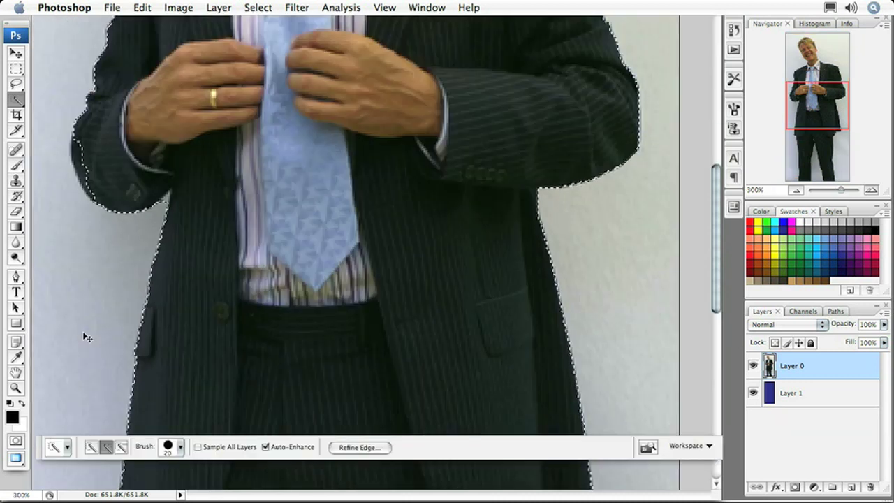
{"action": "scroll", "coordinate": [322, 76], "scroll_direction": "up", "scroll_amount": 10}
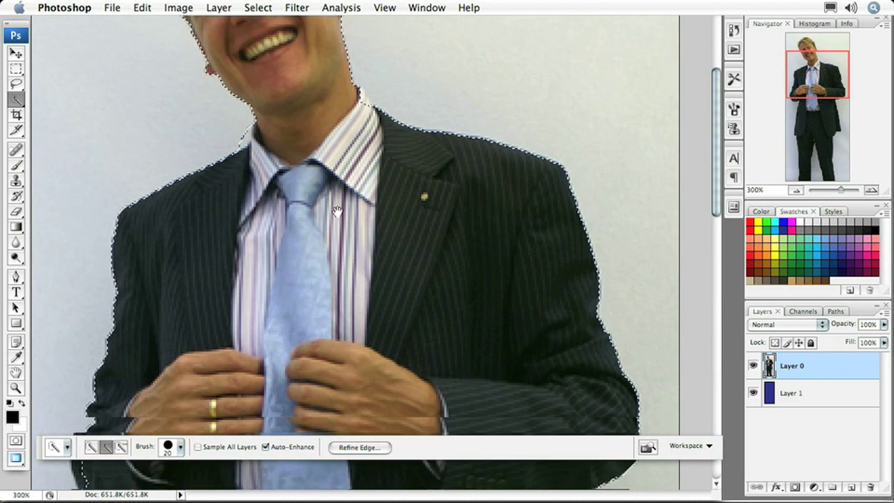
{"action": "scroll", "coordinate": [273, 187], "scroll_direction": "up", "scroll_amount": 2}
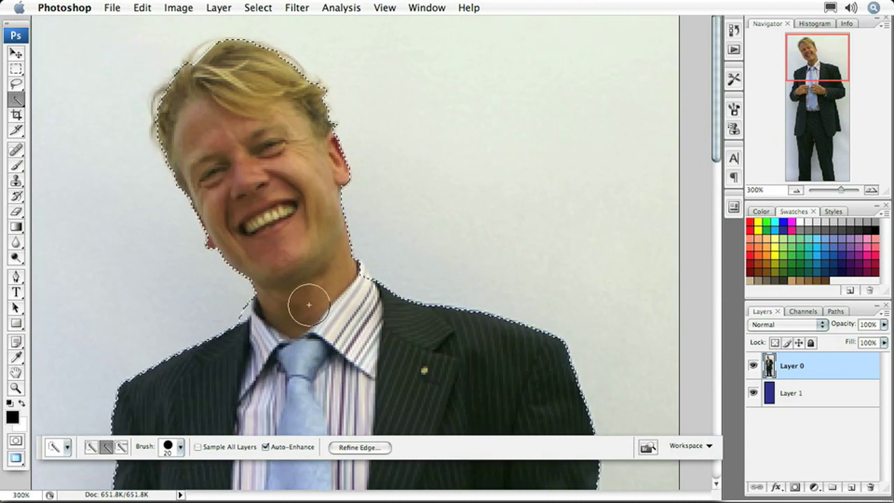
{"action": "key", "text": "bracketleft"}
{"action": "key", "text": "bracketleft"}
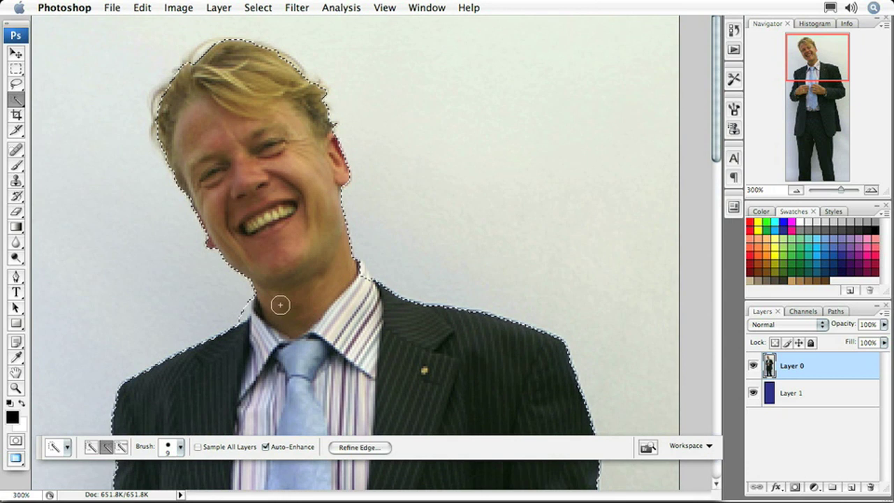
{"action": "key", "text": "alt"}
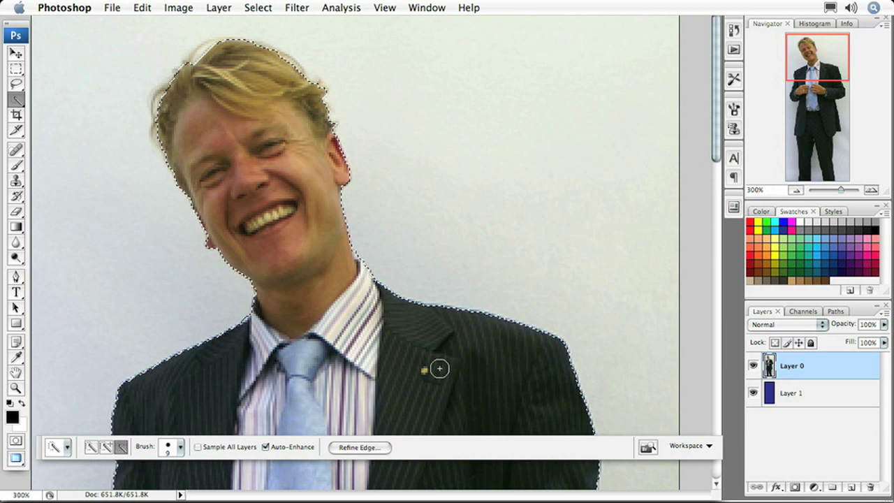
Add the missing outer edge of the sleeve on the ring-hand side, and subtract the background spill around it
{"action": "scroll", "coordinate": [353, 389], "scroll_direction": "down", "scroll_amount": 10}
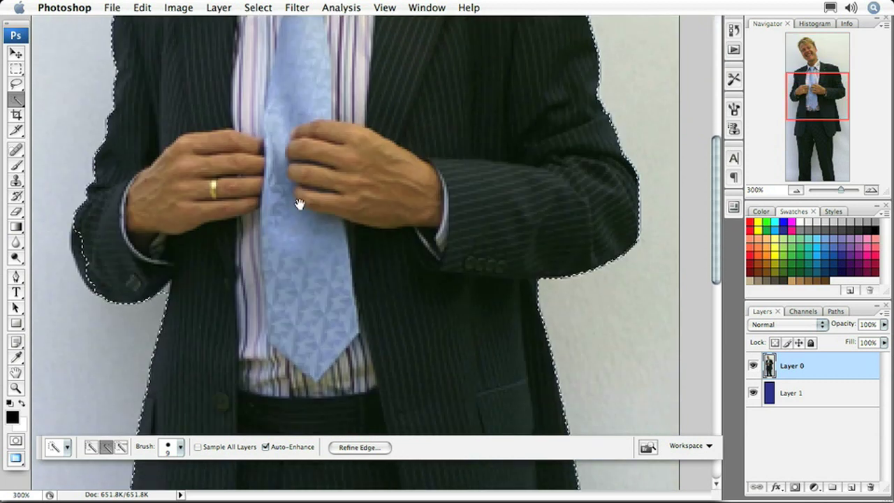
{"action": "left_click_drag", "start_coordinate": [299, 204], "coordinate": [301, 117]}
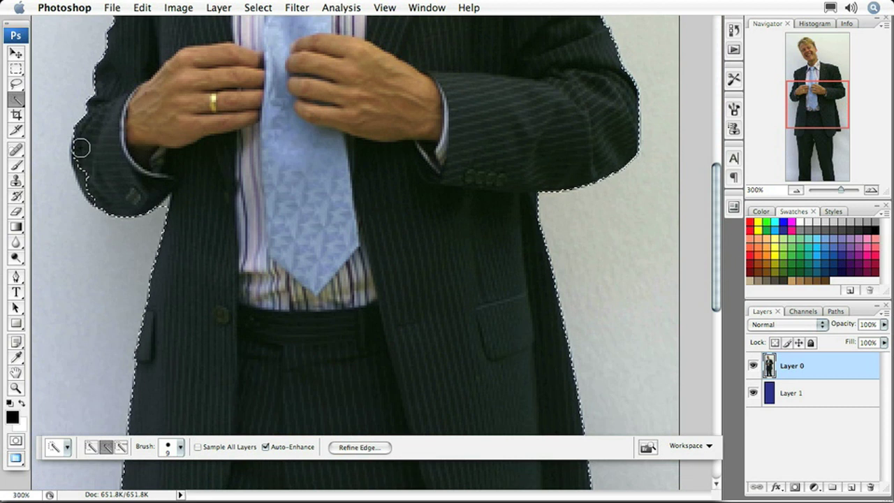
{"action": "mouse_move", "coordinate": [79, 152]}
{"action": "left_mouse_down"}
{"action": "mouse_move", "coordinate": [88, 200]}
{"action": "mouse_move", "coordinate": [100, 204]}
{"action": "left_mouse_up"}
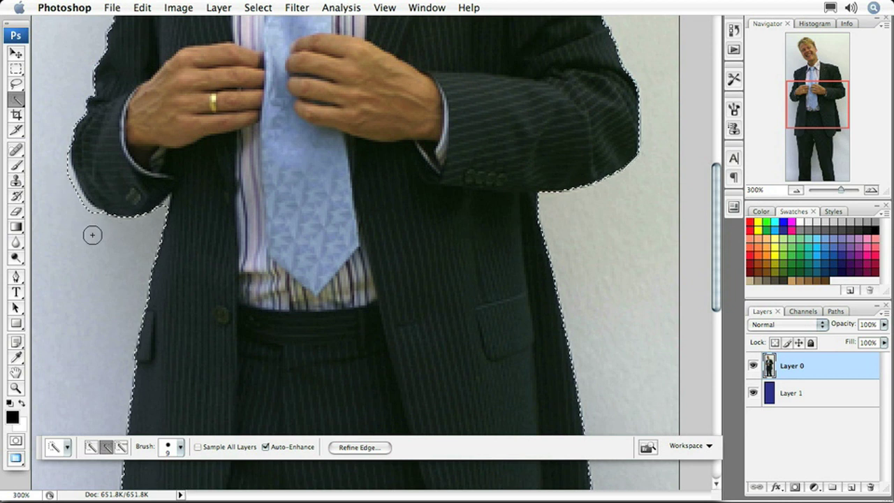
{"action": "key", "text": "alt"}
{"action": "left_click_drag", "start_coordinate": [99, 225], "coordinate": [78, 202]}
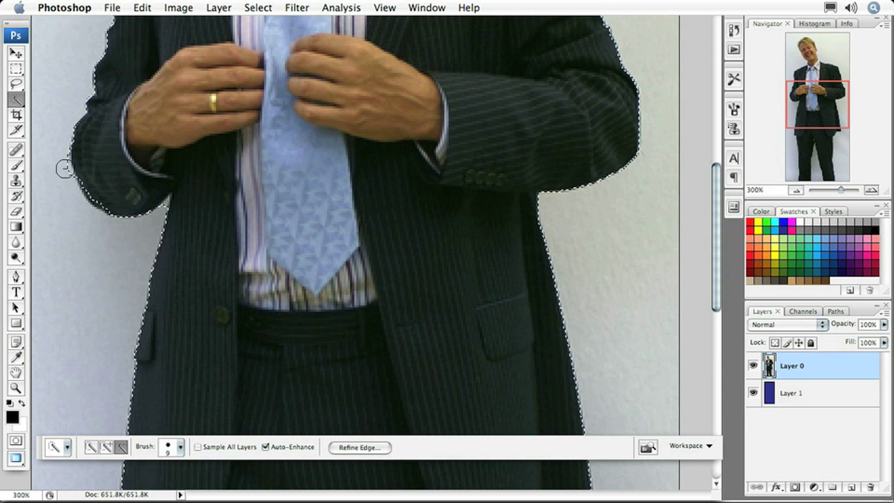
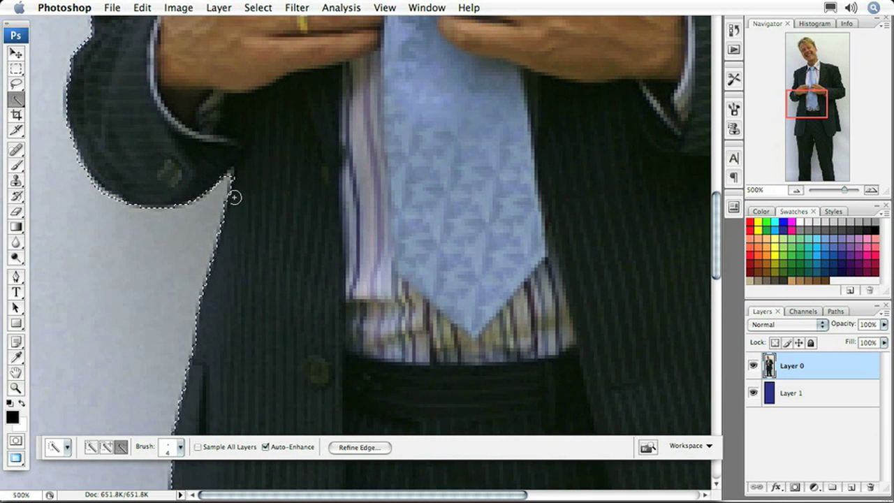
Add the missing strips of trouser fabric along the inner leg edge bordering the gap between the legs
{"action": "mouse_move", "coordinate": [347, 187]}
{"action": "left_mouse_down"}
{"action": "mouse_move", "coordinate": [369, 233]}
{"action": "mouse_move", "coordinate": [361, 102]}
{"action": "mouse_move", "coordinate": [230, 259]}
{"action": "mouse_move", "coordinate": [238, 34]}
{"action": "mouse_move", "coordinate": [224, 215]}
{"action": "mouse_move", "coordinate": [146, 289]}
{"action": "mouse_move", "coordinate": [137, 356]}
{"action": "left_mouse_up"}
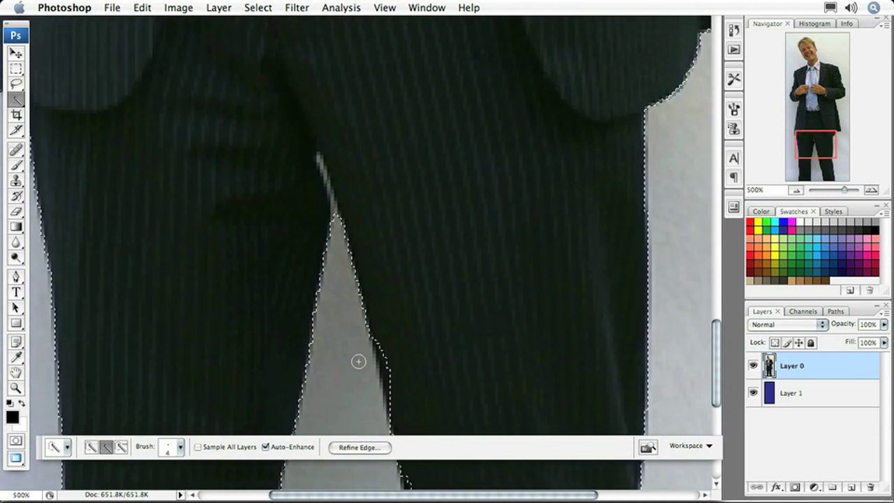
{"action": "left_click_drag", "start_coordinate": [381, 359], "coordinate": [393, 411]}
{"action": "left_click_drag", "start_coordinate": [452, 424], "coordinate": [415, 40]}
{"action": "left_click_drag", "start_coordinate": [366, 97], "coordinate": [386, 175]}
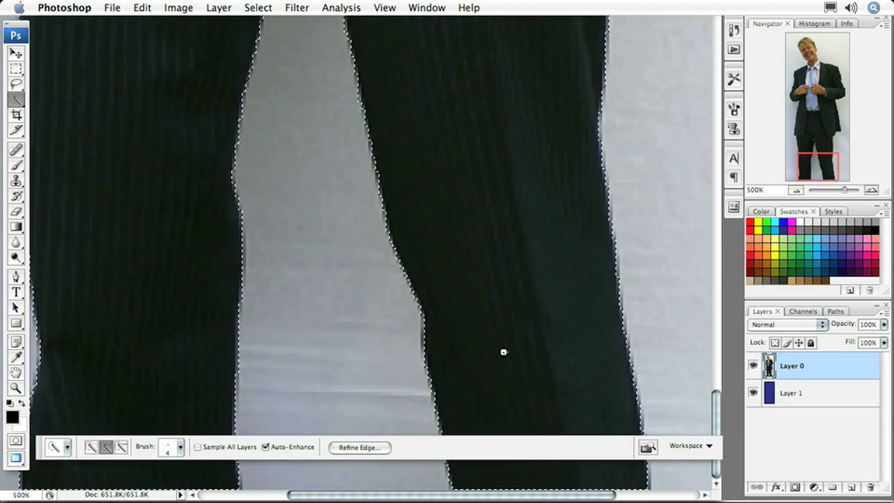
Inspect the selection edge along both trouser legs and up the jacket, sleeve and shoulder to the neck
{"action": "left_click_drag", "start_coordinate": [495, 293], "coordinate": [505, 236]}
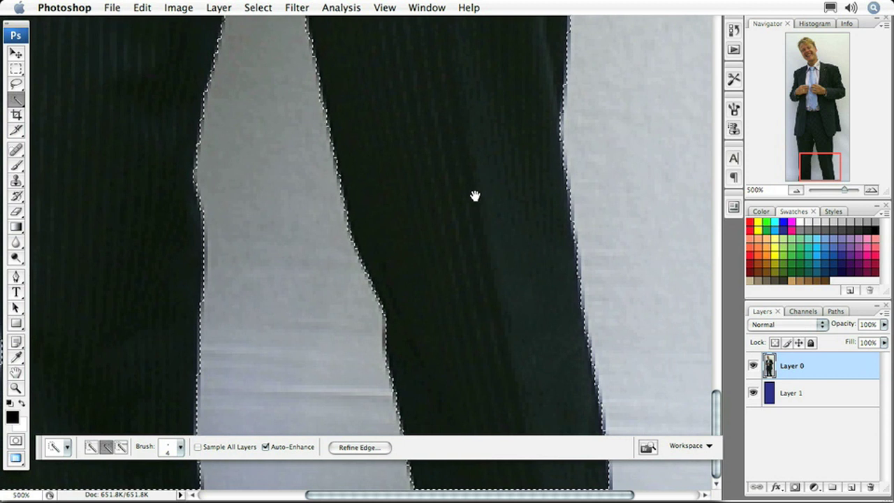
{"action": "left_click_drag", "start_coordinate": [142, 217], "coordinate": [251, 256]}
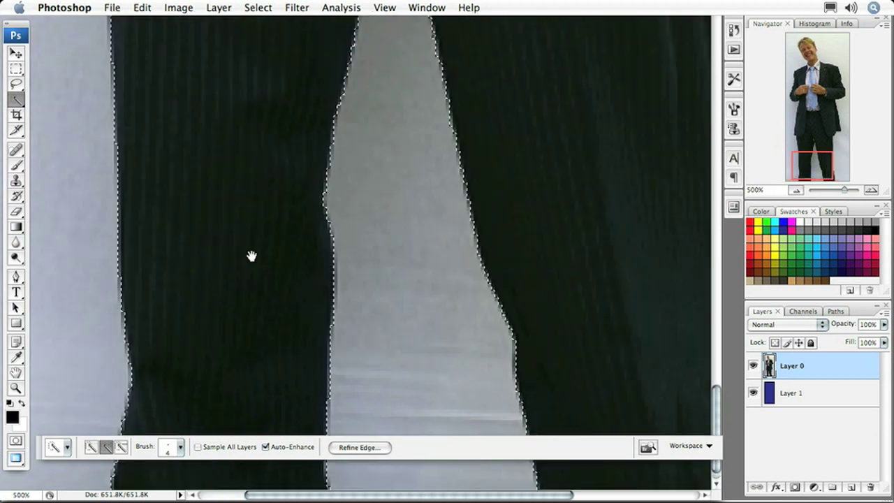
{"action": "left_click_drag", "start_coordinate": [468, 168], "coordinate": [419, 165]}
{"action": "left_click_drag", "start_coordinate": [447, 28], "coordinate": [473, 189]}
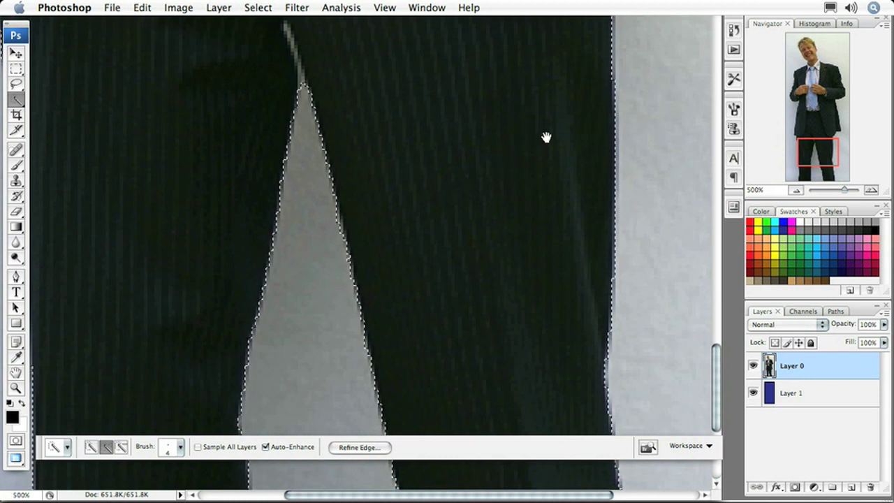
{"action": "left_click_drag", "start_coordinate": [545, 137], "coordinate": [441, 300]}
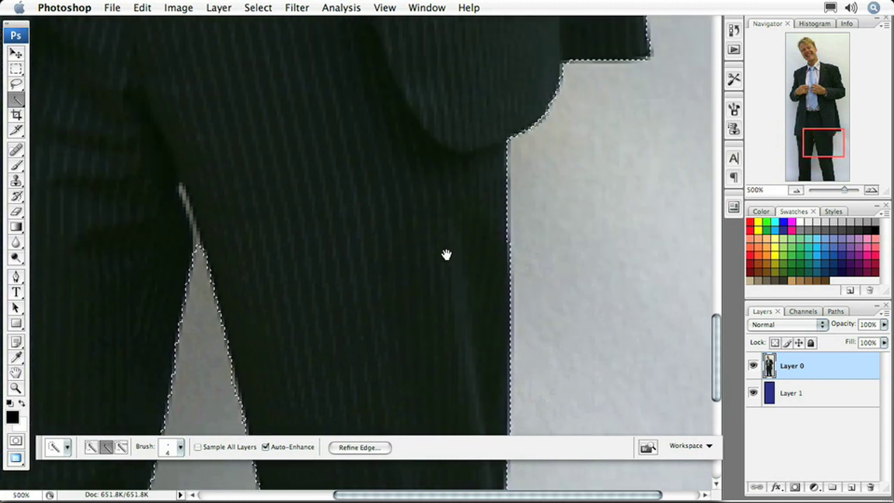
{"action": "left_click_drag", "start_coordinate": [500, 90], "coordinate": [415, 261]}
{"action": "left_click_drag", "start_coordinate": [443, 146], "coordinate": [393, 300]}
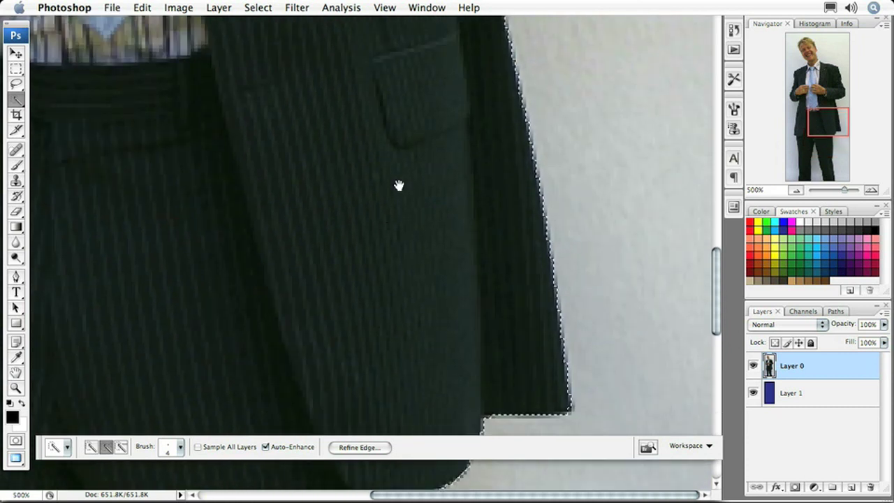
{"action": "left_click_drag", "start_coordinate": [407, 182], "coordinate": [371, 293]}
{"action": "left_click_drag", "start_coordinate": [378, 107], "coordinate": [383, 249]}
{"action": "left_click_drag", "start_coordinate": [509, 202], "coordinate": [503, 254]}
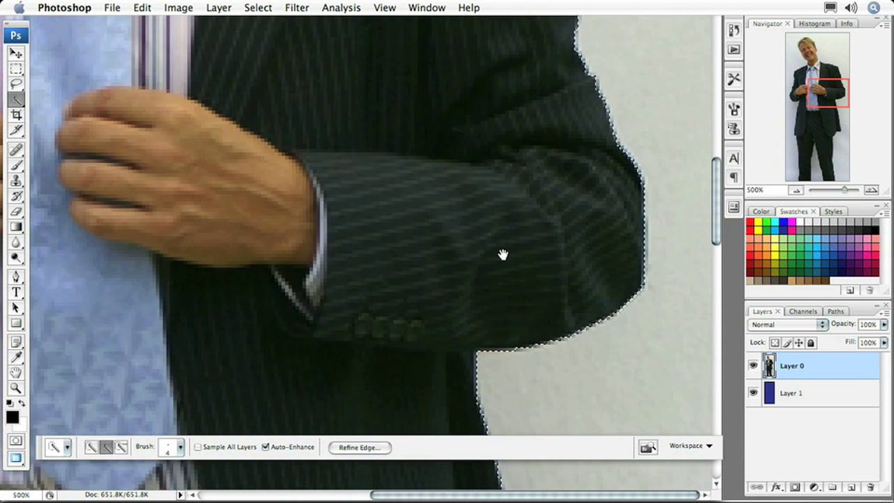
{"action": "left_click_drag", "start_coordinate": [485, 67], "coordinate": [530, 349]}
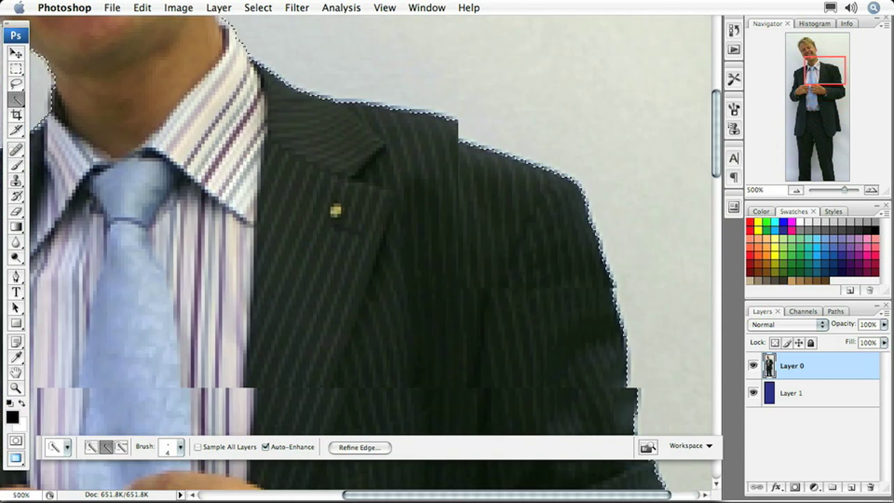
{"action": "left_click_drag", "start_coordinate": [349, 174], "coordinate": [464, 261]}
{"action": "left_click_drag", "start_coordinate": [417, 240], "coordinate": [428, 281]}
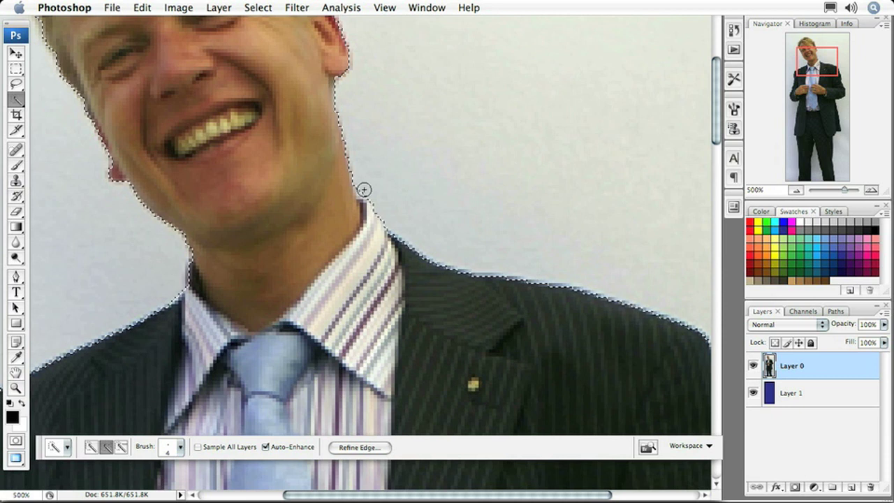
Subtract the background sliver where the neck meets the shirt collar, and check the outline around the head and hair
{"action": "key", "text": "alt"}
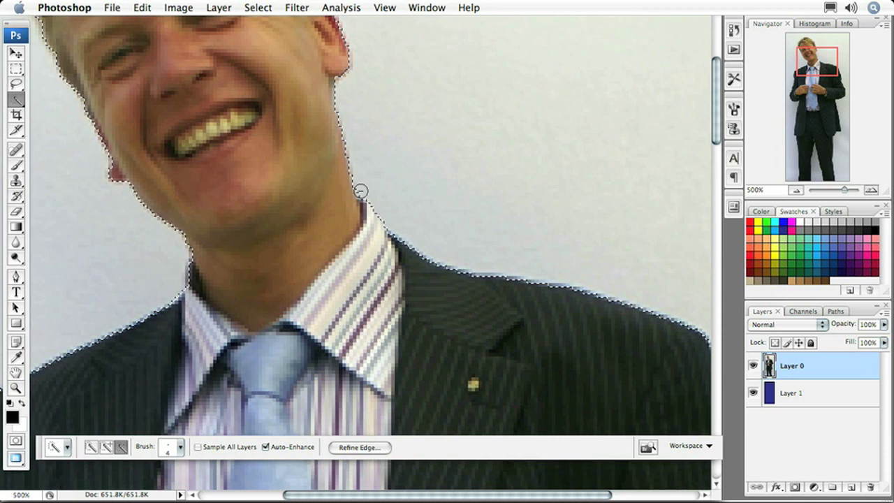
{"action": "scroll", "coordinate": [295, 151], "scroll_direction": "up", "scroll_amount": 6}
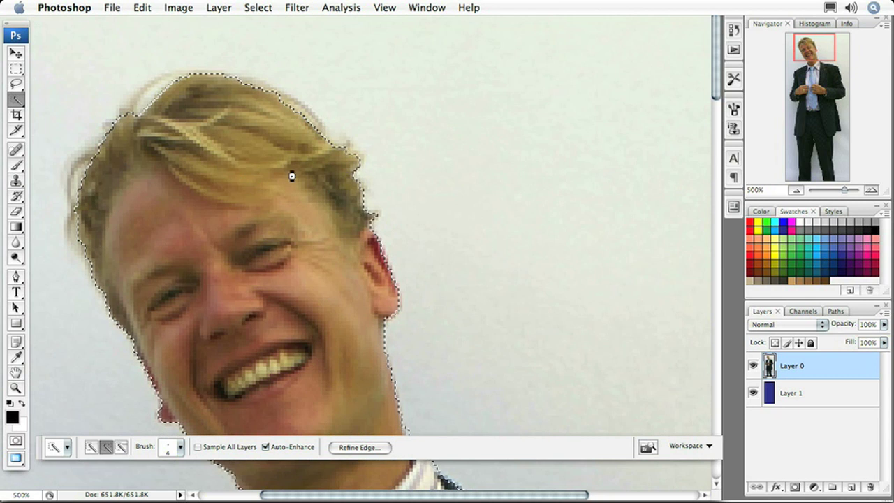
{"action": "scroll", "coordinate": [209, 136], "scroll_direction": "left", "scroll_amount": 5}
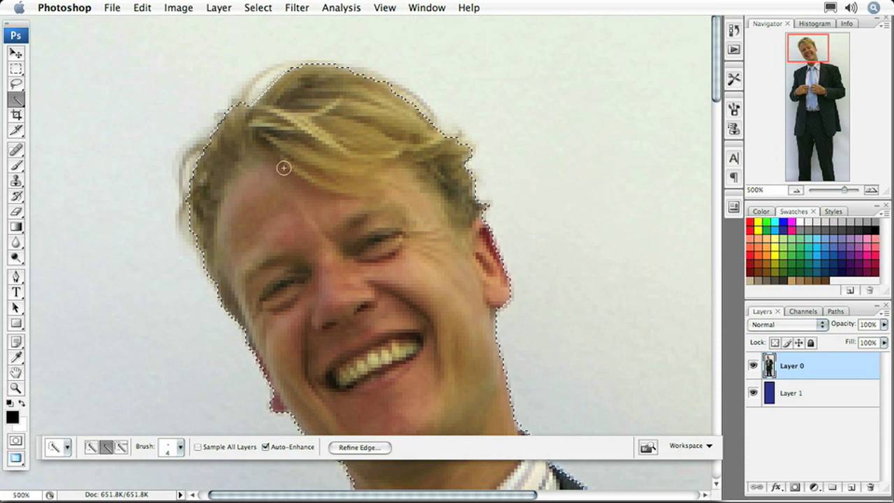
{"action": "scroll", "coordinate": [405, 249], "scroll_direction": "down", "scroll_amount": 5}
{"action": "left_click_drag", "start_coordinate": [349, 288], "coordinate": [337, 160]}
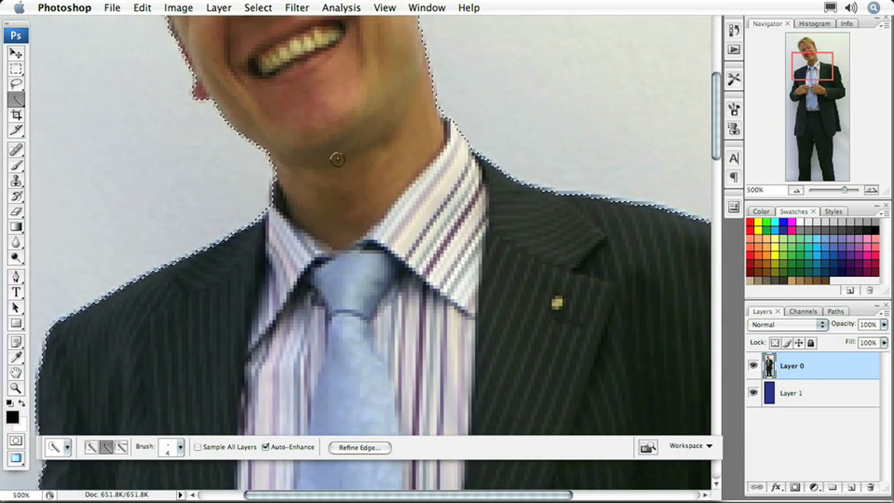
Check the selection around the whole man and dock the options bar back in its original place
{"action": "key", "text": "ctrl+minus"}
{"action": "key", "text": "ctrl+minus"}
{"action": "key", "text": "ctrl+minus"}
{"action": "key", "text": "ctrl+minus"}
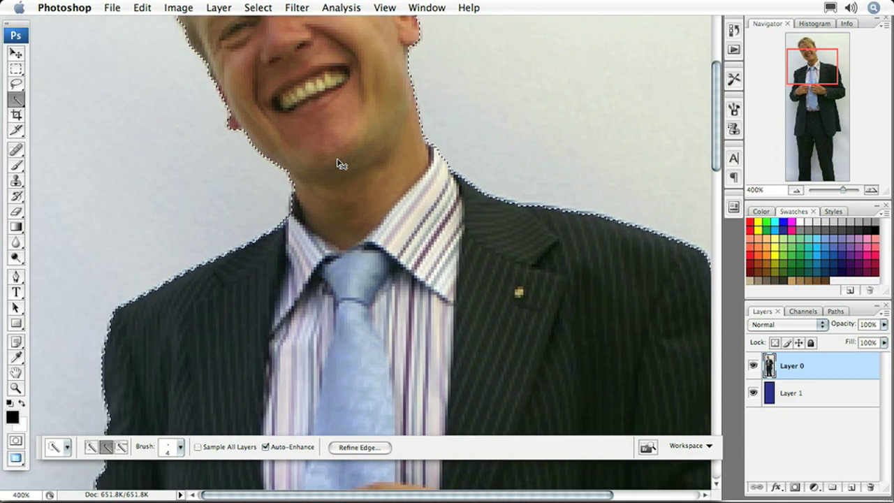
{"action": "key", "text": "ctrl+minus"}
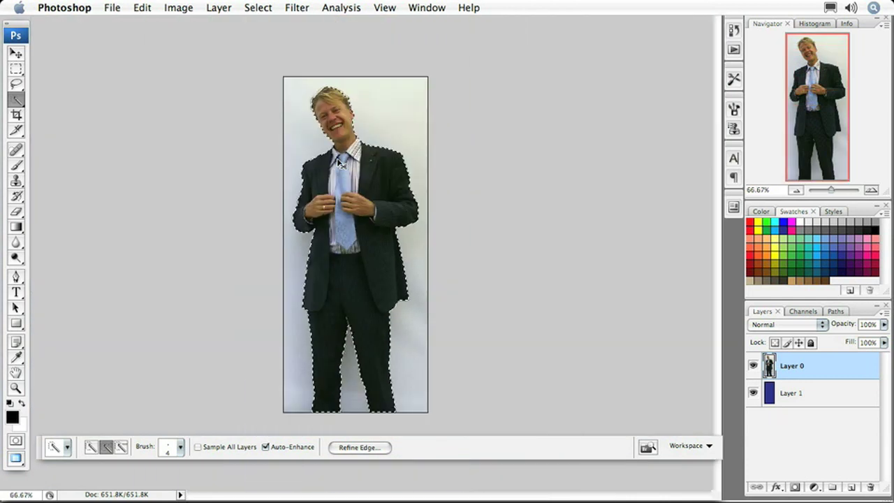
{"action": "key", "text": "ctrl+plus"}
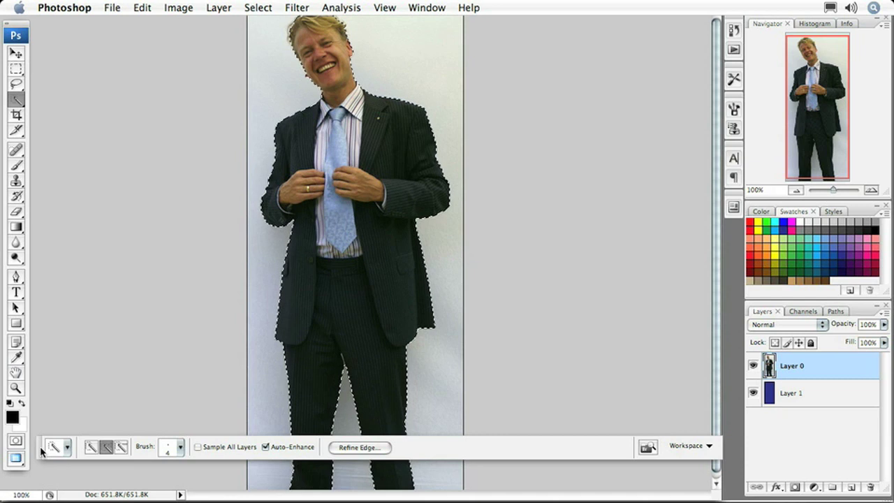
{"action": "left_click_drag", "start_coordinate": [47, 451], "coordinate": [35, 34]}
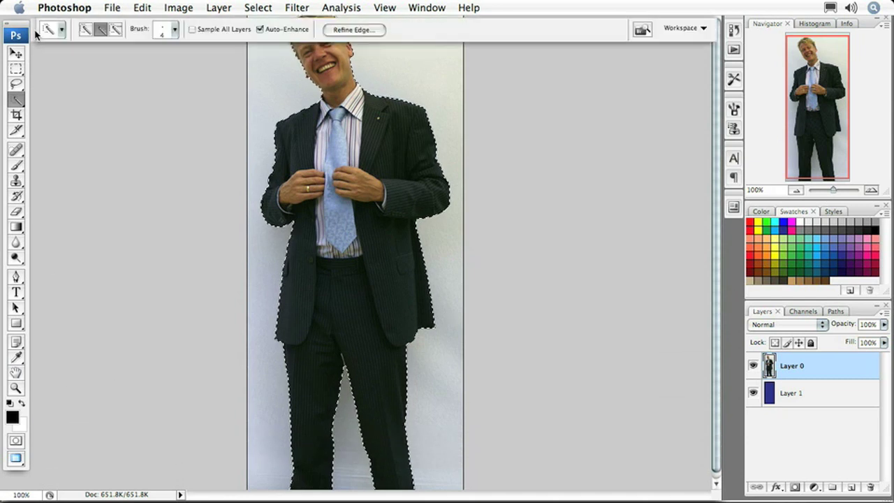
Open Refine Edge for the selection and move its dialog clear of the man to preview his head and torso
{"action": "left_click", "coordinate": [365, 30]}
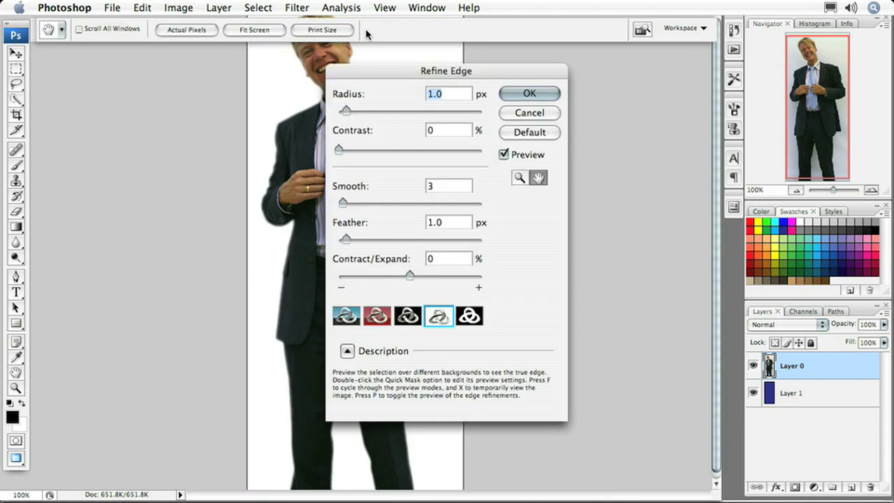
{"action": "left_click_drag", "start_coordinate": [392, 75], "coordinate": [575, 70]}
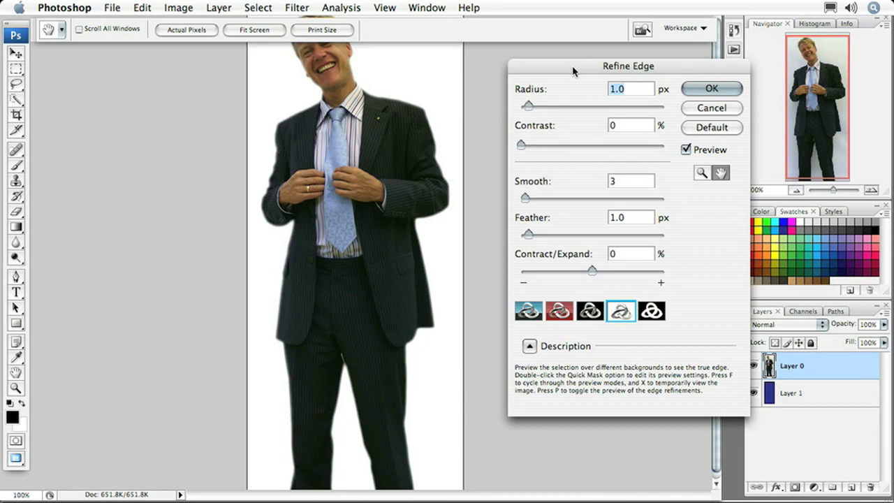
{"action": "key", "text": "super+plus"}
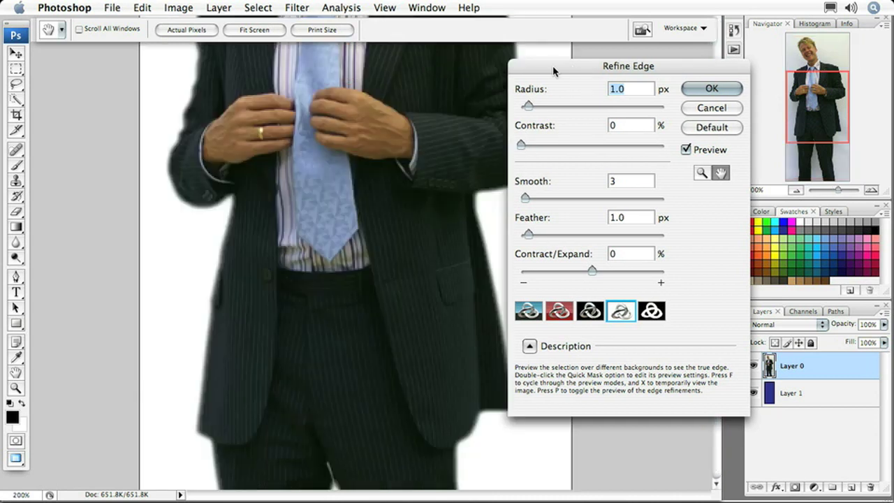
{"action": "left_click_drag", "start_coordinate": [252, 129], "coordinate": [258, 308]}
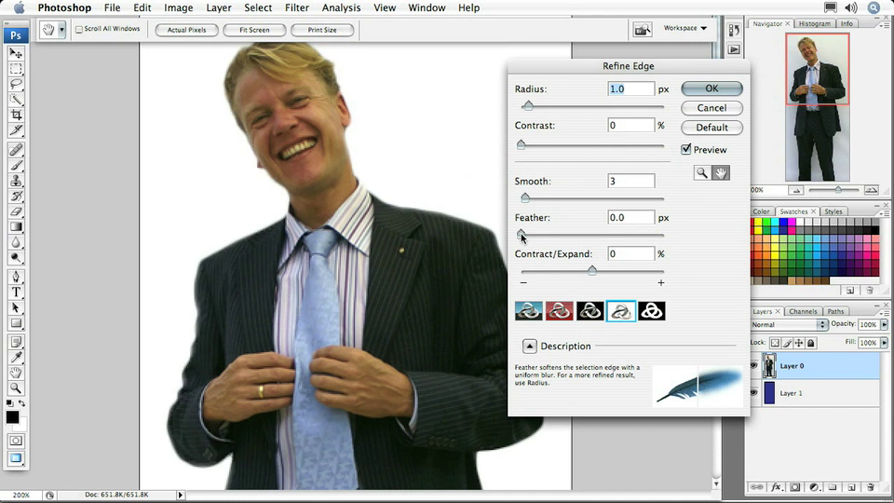
Try different Feather amounts, set Feather to 0.1 px, and move the Refine Edge dialog clear of the sleeve
{"action": "left_click_drag", "start_coordinate": [527, 235], "coordinate": [528, 238]}
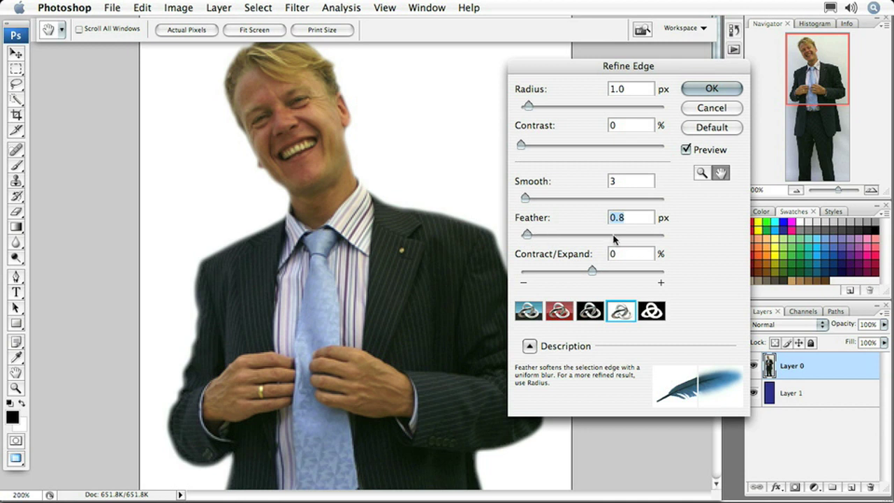
{"action": "left_click_drag", "start_coordinate": [526, 235], "coordinate": [520, 235]}
{"action": "type", "text": "0.1"}
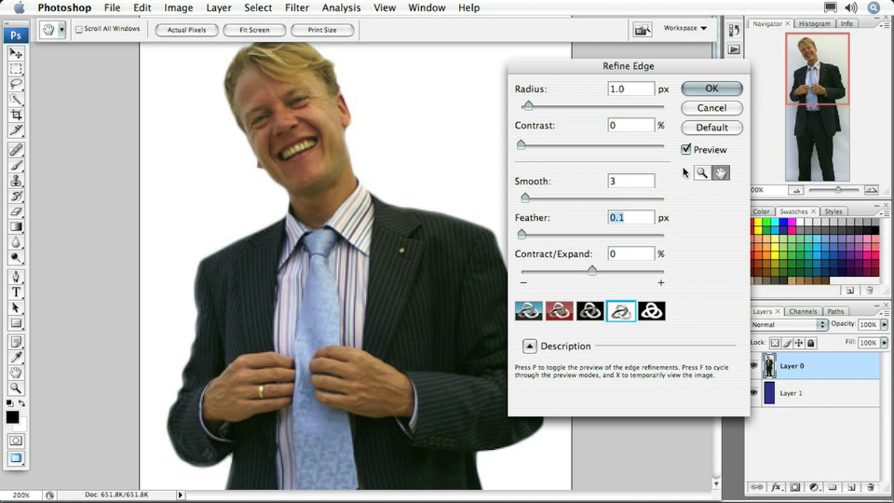
{"action": "left_click_drag", "start_coordinate": [572, 72], "coordinate": [655, 80]}
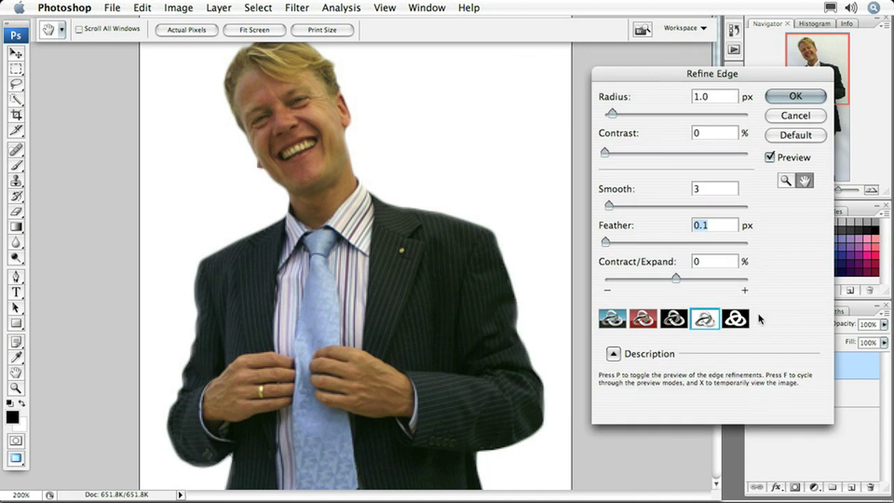
Preview the selection in Refine Edge with a standard selection border and as a Quick Mask, checking the man from head to legs
{"action": "left_click", "coordinate": [615, 323]}
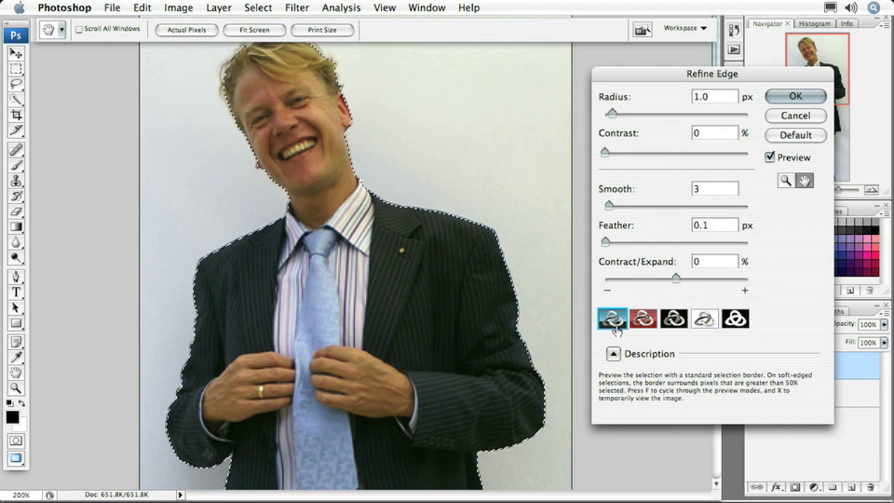
{"action": "left_click", "coordinate": [637, 326]}
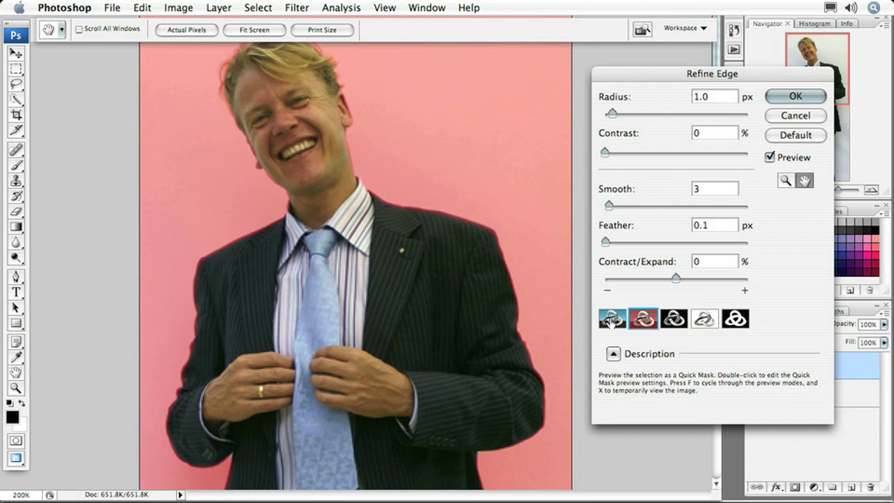
{"action": "left_click_drag", "start_coordinate": [410, 404], "coordinate": [409, 330]}
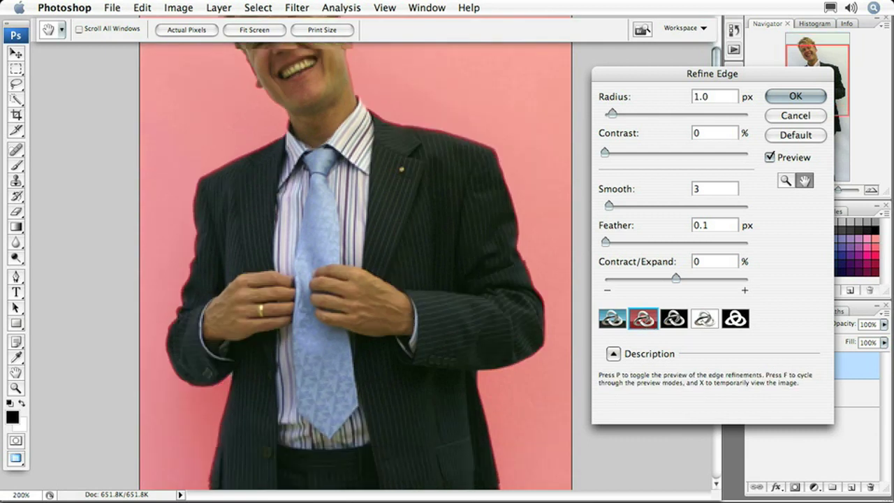
{"action": "left_click_drag", "start_coordinate": [408, 387], "coordinate": [408, 259]}
{"action": "left_click_drag", "start_coordinate": [409, 331], "coordinate": [410, 203]}
{"action": "left_click_drag", "start_coordinate": [403, 291], "coordinate": [413, 144]}
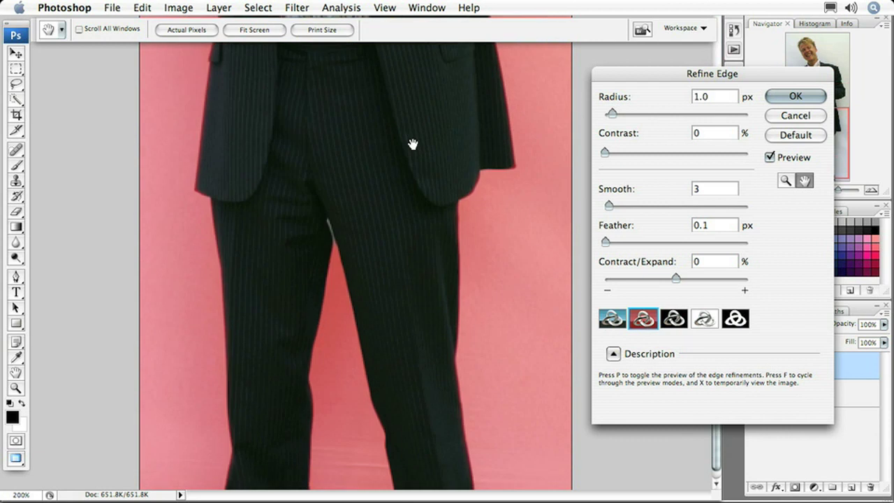
{"action": "left_click_drag", "start_coordinate": [416, 260], "coordinate": [405, 216]}
{"action": "left_click_drag", "start_coordinate": [405, 135], "coordinate": [412, 332]}
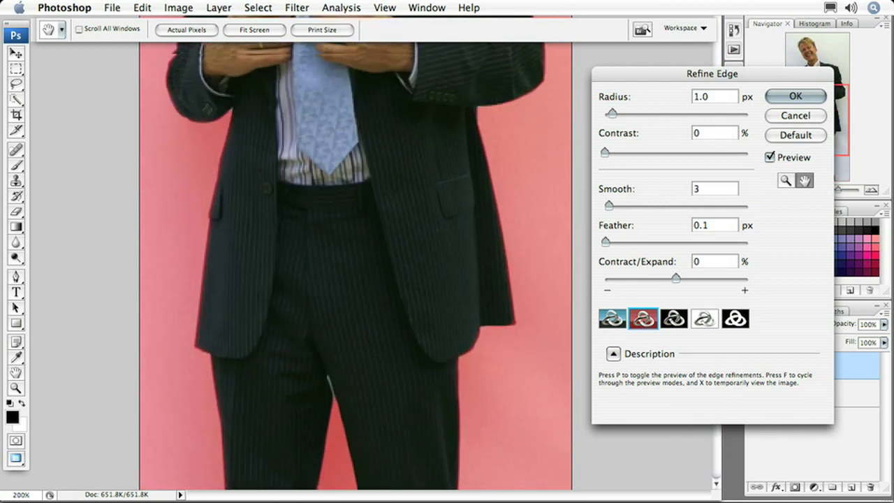
{"action": "left_click_drag", "start_coordinate": [402, 155], "coordinate": [389, 399]}
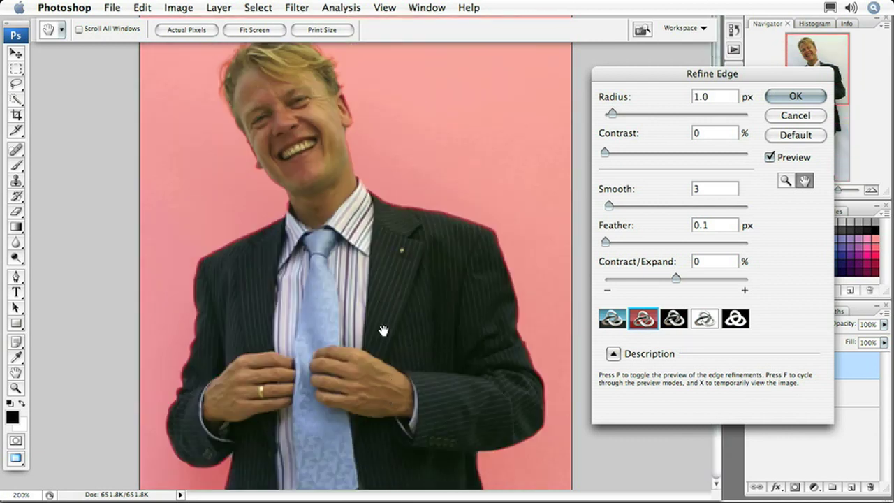
Preview the selection over a black background and check the edges from the head down to the trouser legs
{"action": "left_click", "coordinate": [675, 319]}
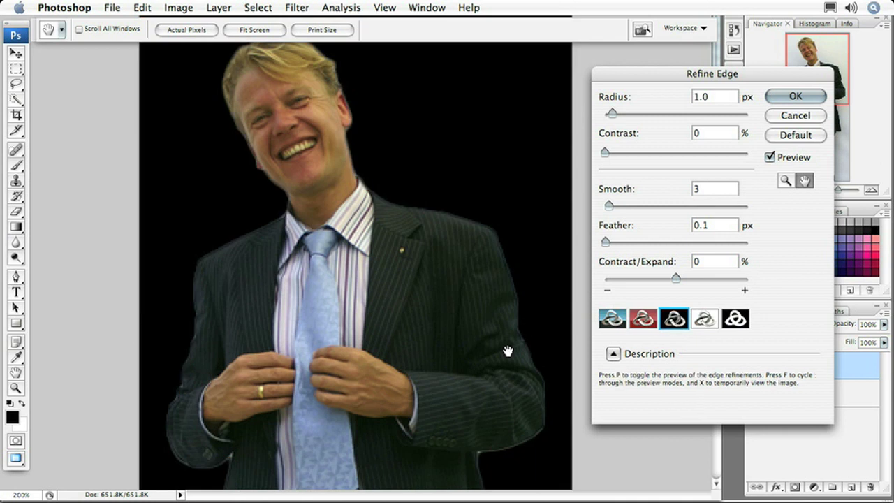
{"action": "left_click_drag", "start_coordinate": [400, 392], "coordinate": [401, 158]}
{"action": "left_click_drag", "start_coordinate": [409, 306], "coordinate": [409, 138]}
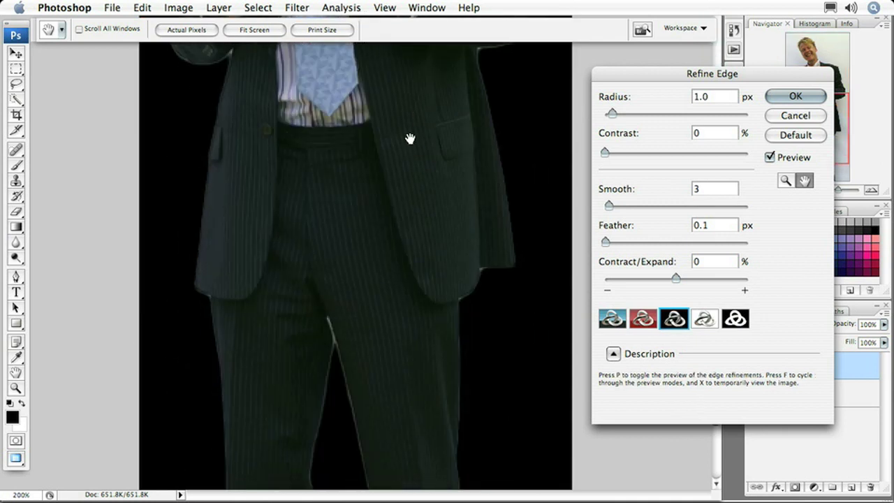
{"action": "left_click_drag", "start_coordinate": [409, 285], "coordinate": [407, 165]}
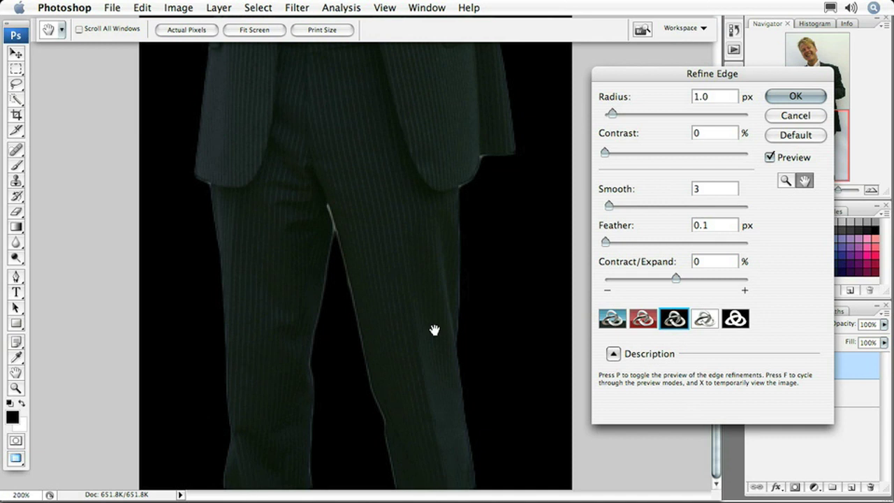
{"action": "left_click_drag", "start_coordinate": [400, 252], "coordinate": [410, 391]}
{"action": "left_click_drag", "start_coordinate": [385, 175], "coordinate": [391, 357]}
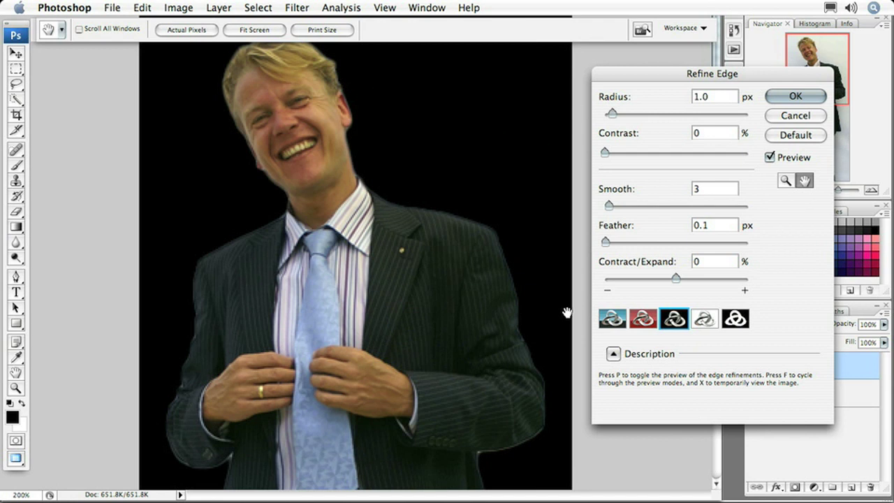
Compare the selection preview over white, as a black-and-white mask, and over black again
{"action": "left_click", "coordinate": [705, 320]}
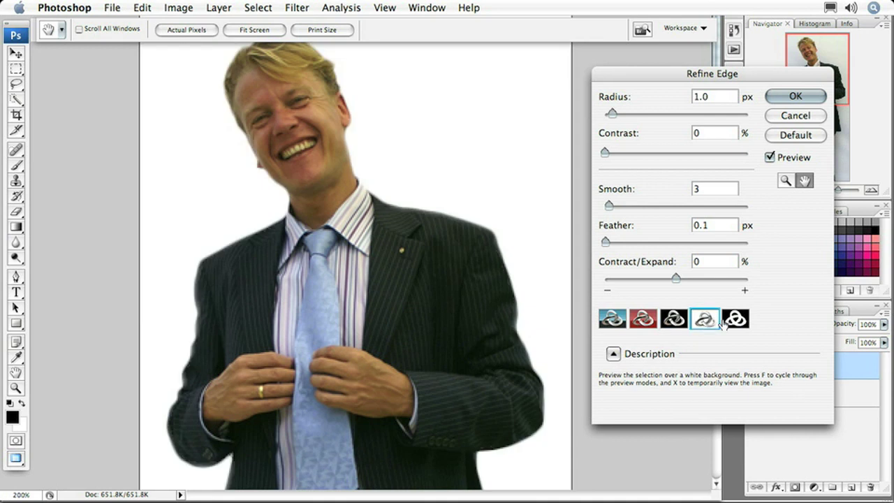
{"action": "left_click", "coordinate": [737, 320]}
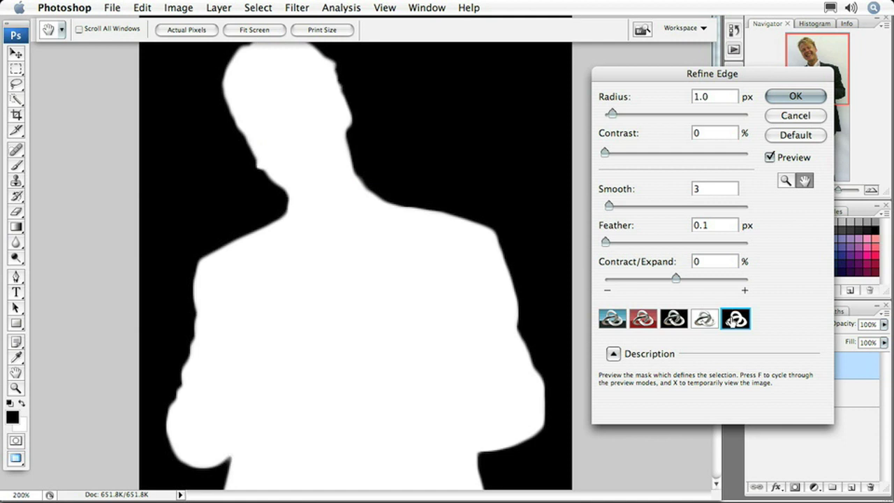
{"action": "left_click", "coordinate": [704, 319]}
{"action": "left_click", "coordinate": [678, 322]}
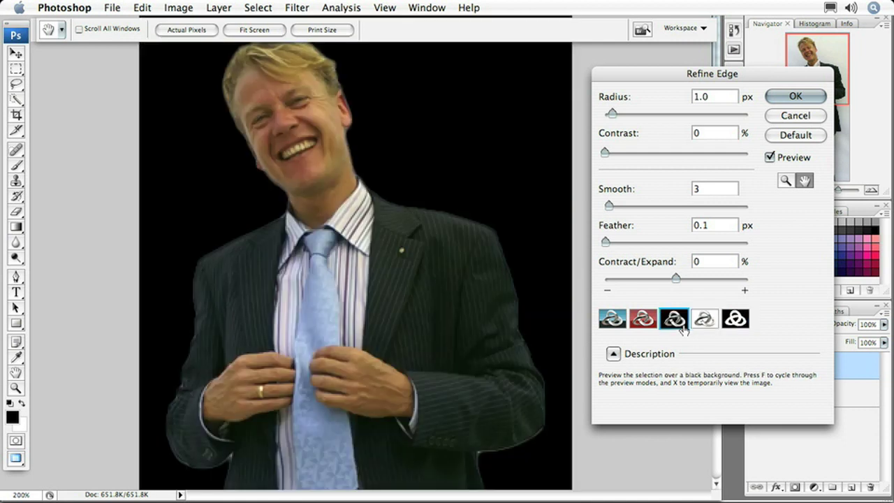
Apply the Refine Edge settings, add a layer mask to Layer 0 from the selection, and check the cutout over blue Layer 1
{"action": "left_click", "coordinate": [796, 96]}
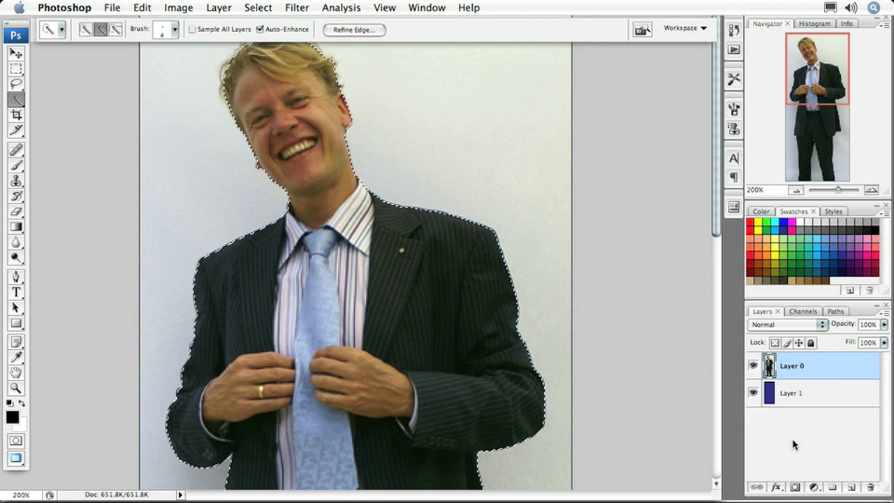
{"action": "left_click", "coordinate": [795, 488]}
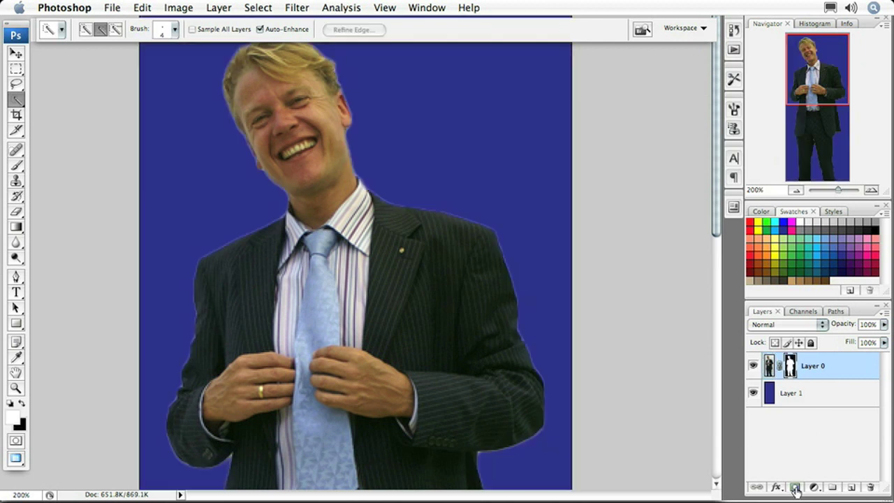
{"action": "left_click", "coordinate": [812, 409]}
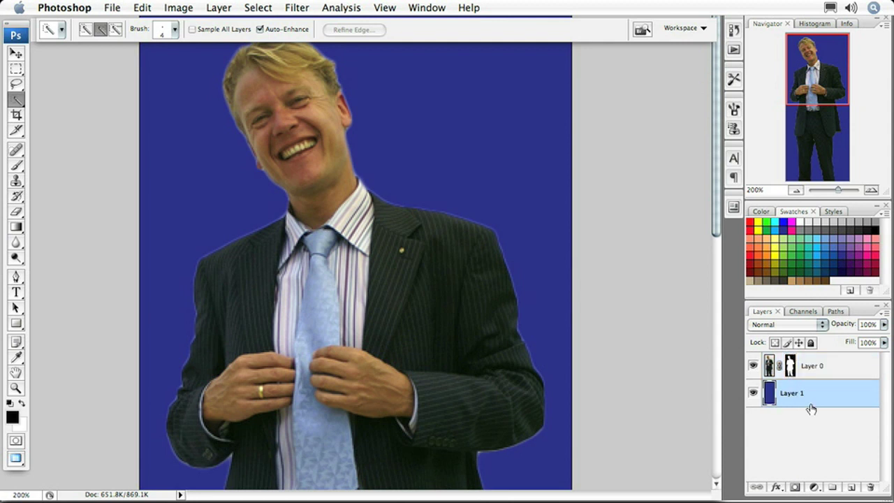
{"action": "key", "text": "super+minus"}
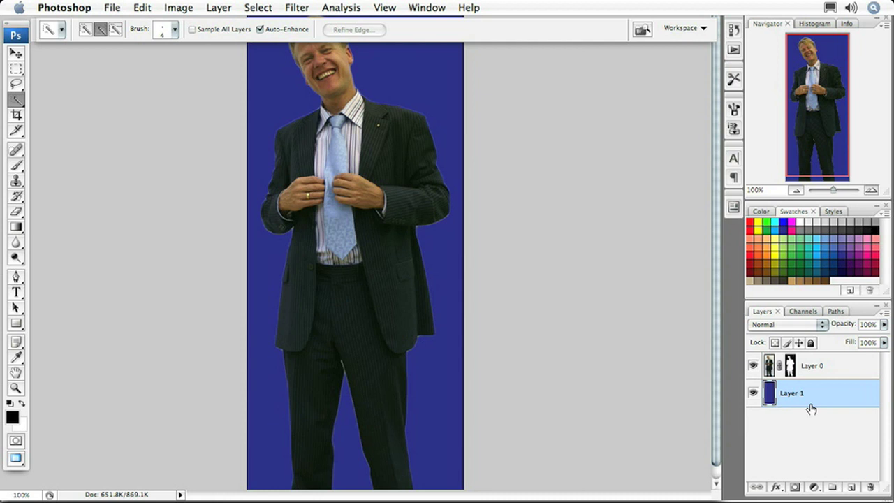
{"action": "key", "text": "super+equal"}
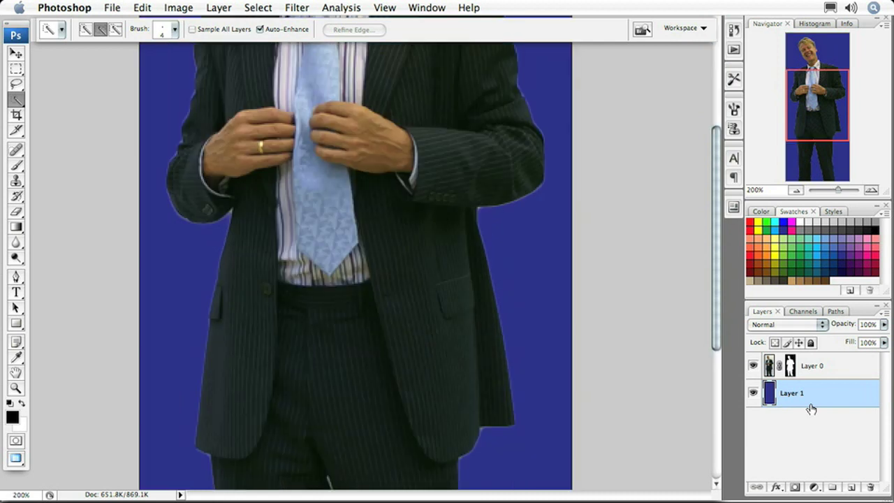
Target Layer 0's mask and ready the Brush tool with its size reduced to 9 px
{"action": "left_click", "coordinate": [791, 370]}
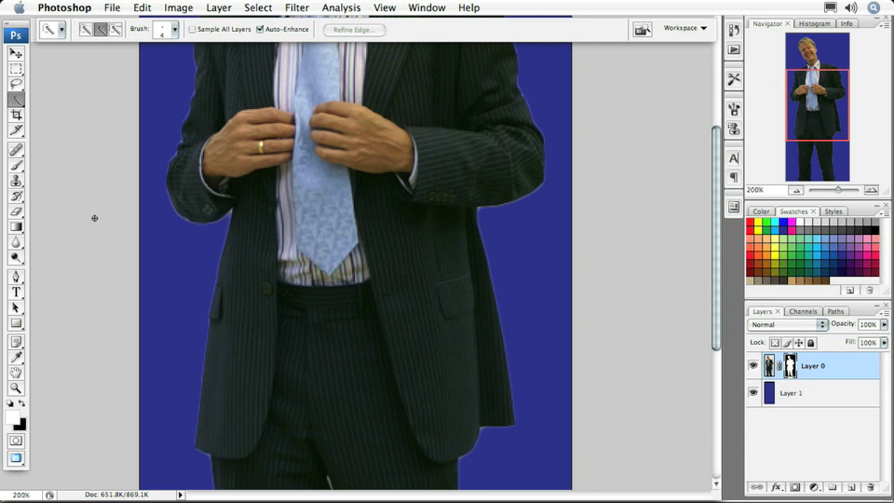
{"action": "left_click", "coordinate": [19, 165]}
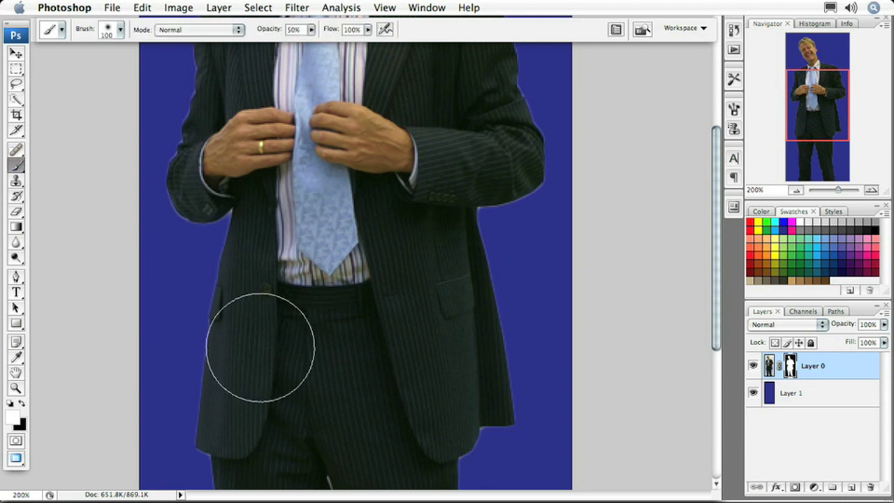
{"action": "key", "text": "bracketleft"}
{"action": "key", "text": "bracketleft"}
{"action": "key", "text": "bracketleft"}
{"action": "key", "text": "bracketleft"}
{"action": "key", "text": "bracketleft"}
{"action": "key", "text": "bracketleft"}
{"action": "key", "text": "bracketleft"}
{"action": "key", "text": "bracketleft"}
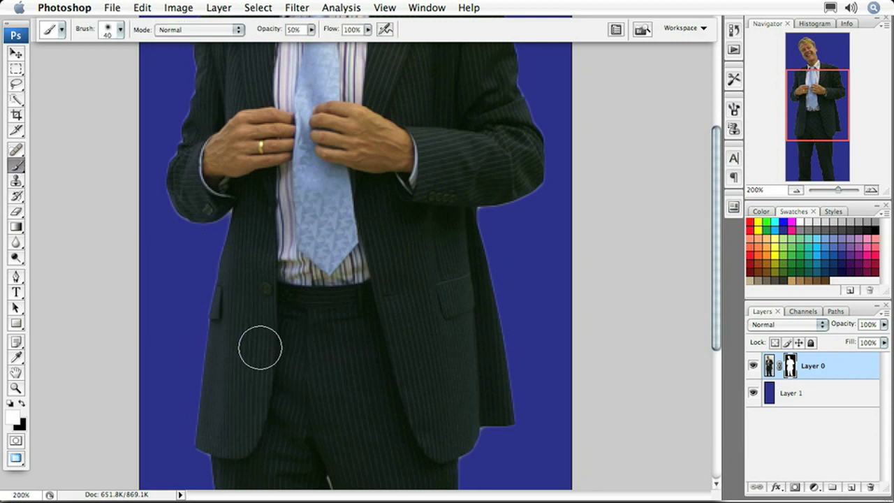
{"action": "key", "text": "bracketleft"}
{"action": "key", "text": "bracketleft"}
{"action": "key", "text": "bracketleft"}
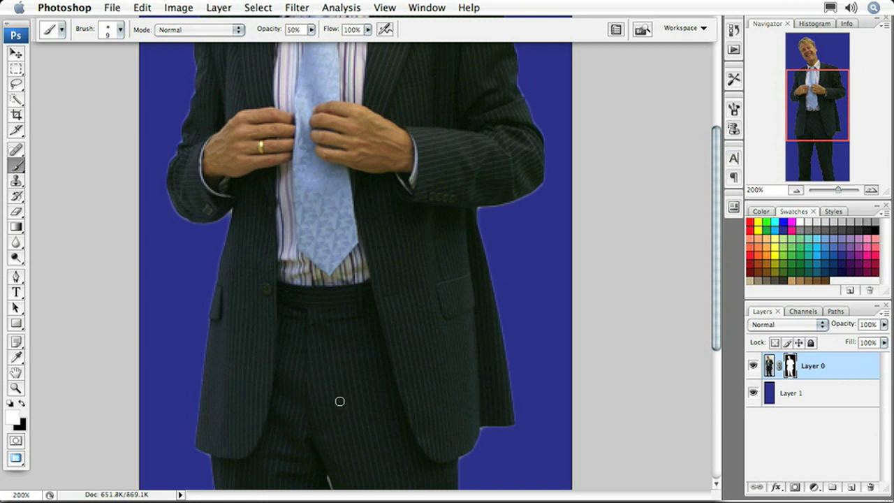
Paint black on the mask along the jacket's curved front hem beside the rear flap to hide its light fringe, and inspect it closely
{"action": "key", "text": "x"}
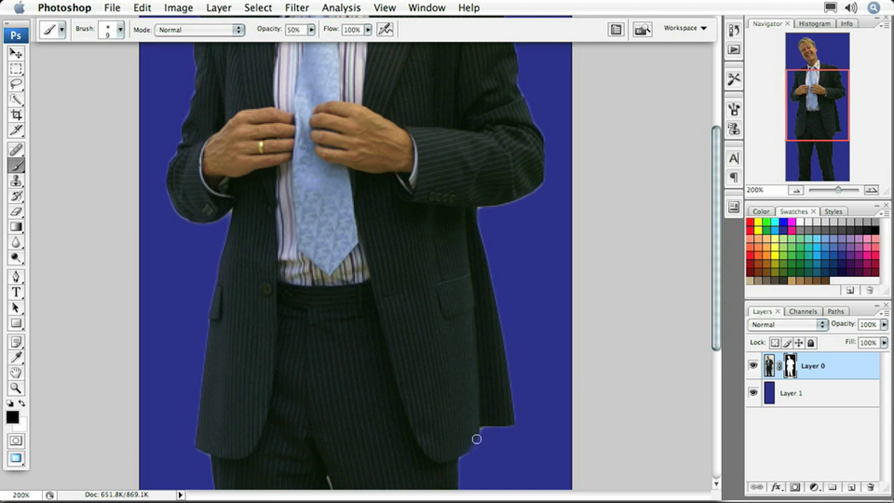
{"action": "mouse_move", "coordinate": [480, 427]}
{"action": "left_mouse_down"}
{"action": "mouse_move", "coordinate": [471, 454]}
{"action": "mouse_move", "coordinate": [449, 458]}
{"action": "left_mouse_up"}
{"action": "key", "text": "super+equal"}
{"action": "key", "text": "super+equal"}
{"action": "key", "text": "super+equal"}
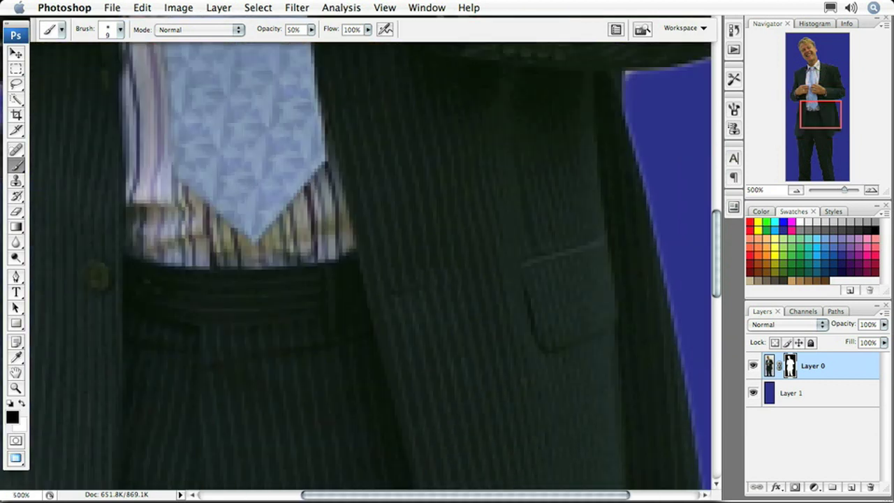
{"action": "mouse_move", "coordinate": [454, 452]}
{"action": "left_mouse_down"}
{"action": "mouse_move", "coordinate": [486, 329]}
{"action": "mouse_move", "coordinate": [457, 237]}
{"action": "left_mouse_up"}
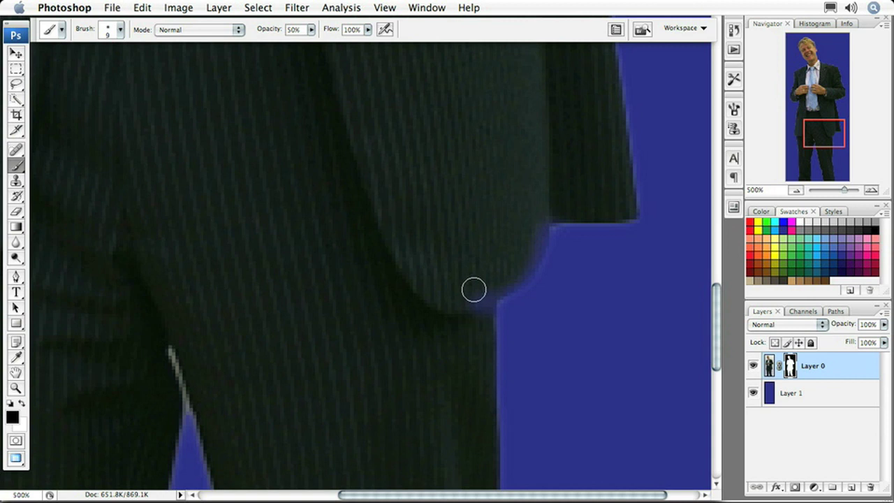
Paint white on the mask to restore the curved jacket hem where it meets the trouser leg, and reduce the brush to 6 px
{"action": "key", "text": "x"}
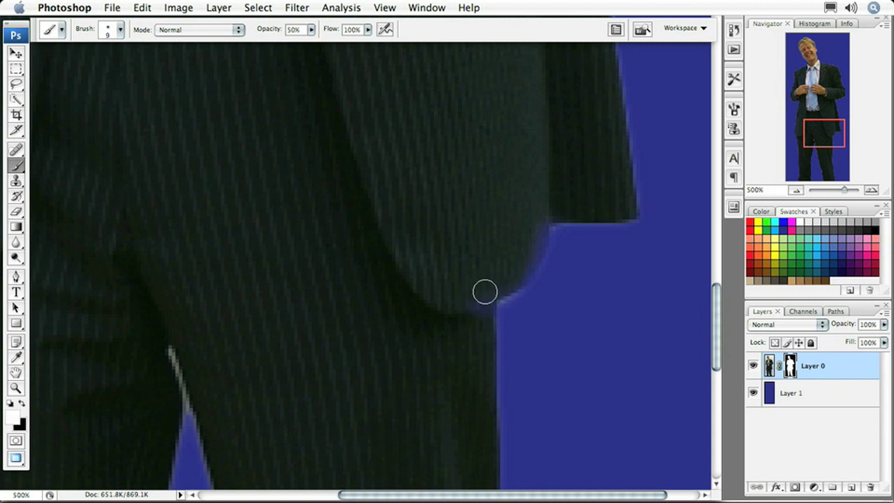
{"action": "mouse_move", "coordinate": [486, 282]}
{"action": "left_mouse_down"}
{"action": "mouse_move", "coordinate": [530, 239]}
{"action": "mouse_move", "coordinate": [521, 261]}
{"action": "mouse_move", "coordinate": [535, 219]}
{"action": "mouse_move", "coordinate": [529, 254]}
{"action": "mouse_move", "coordinate": [466, 298]}
{"action": "mouse_move", "coordinate": [475, 292]}
{"action": "mouse_move", "coordinate": [477, 304]}
{"action": "mouse_move", "coordinate": [512, 318]}
{"action": "left_mouse_up"}
{"action": "key", "text": "bracketleft"}
{"action": "key", "text": "bracketleft"}
{"action": "key", "text": "bracketleft"}
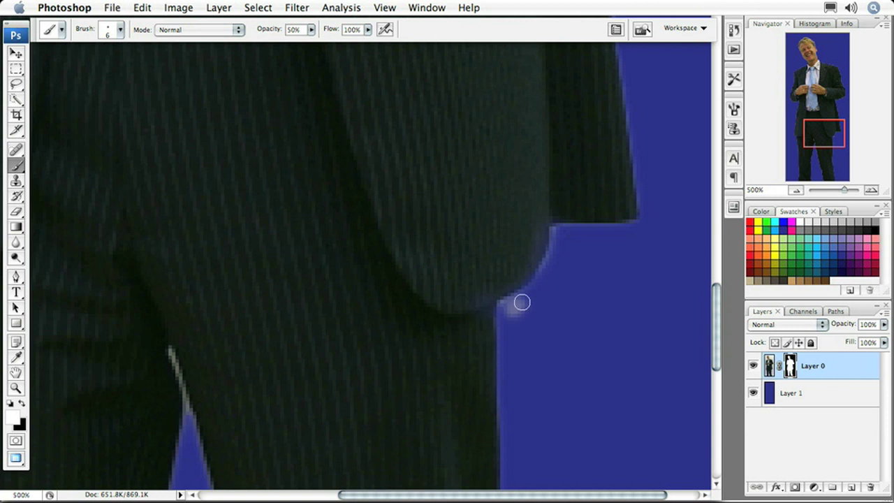
Paint black on the mask to hide the background spill along the curved jacket hem, and check the whole figure
{"action": "key", "text": "x"}
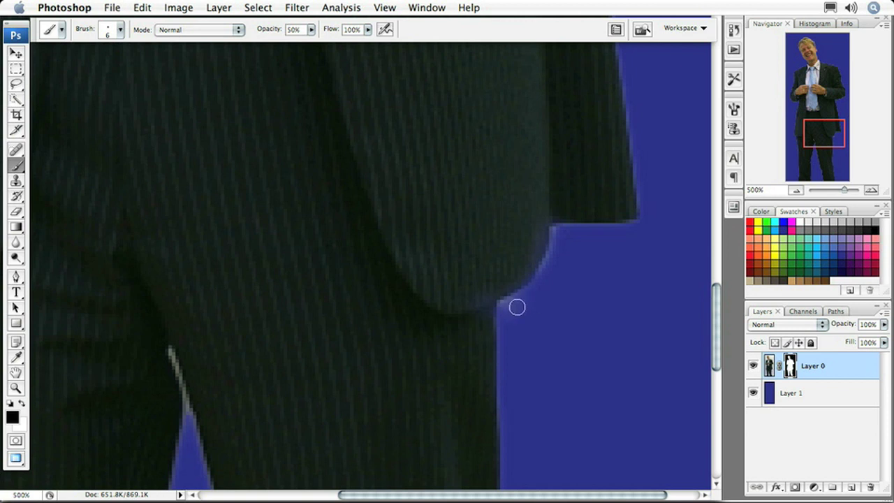
{"action": "mouse_move", "coordinate": [518, 302]}
{"action": "left_mouse_down"}
{"action": "mouse_move", "coordinate": [546, 274]}
{"action": "mouse_move", "coordinate": [559, 235]}
{"action": "mouse_move", "coordinate": [565, 251]}
{"action": "left_mouse_up"}
{"action": "key", "text": "super+minus"}
{"action": "key", "text": "super+minus"}
{"action": "key", "text": "super+minus"}
{"action": "key", "text": "super+minus"}
{"action": "key", "text": "super+minus"}
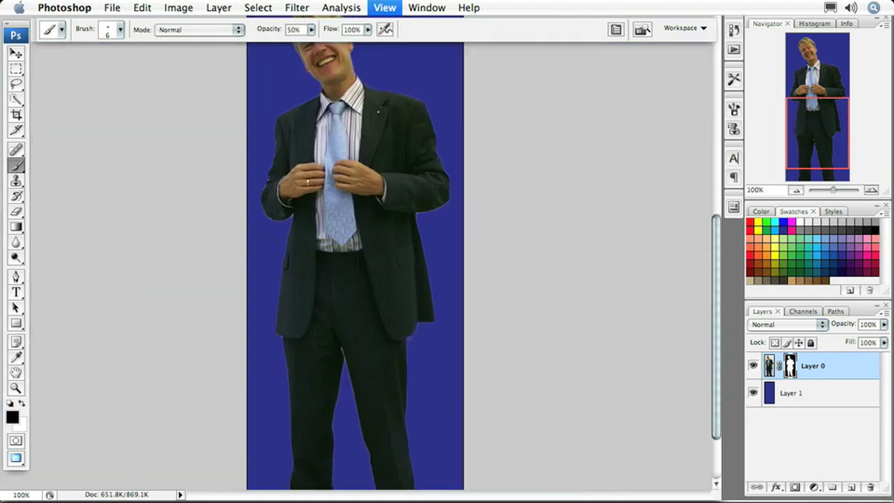